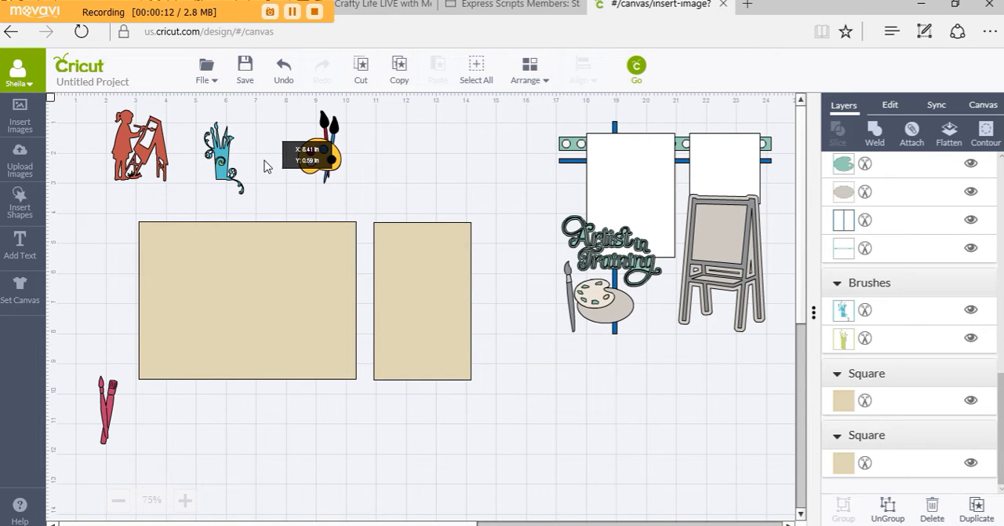
Shift the Artist in Training set about 1 in left and 2 in down, and delete the blue brushes and painting girl images
left_click(406, 177)
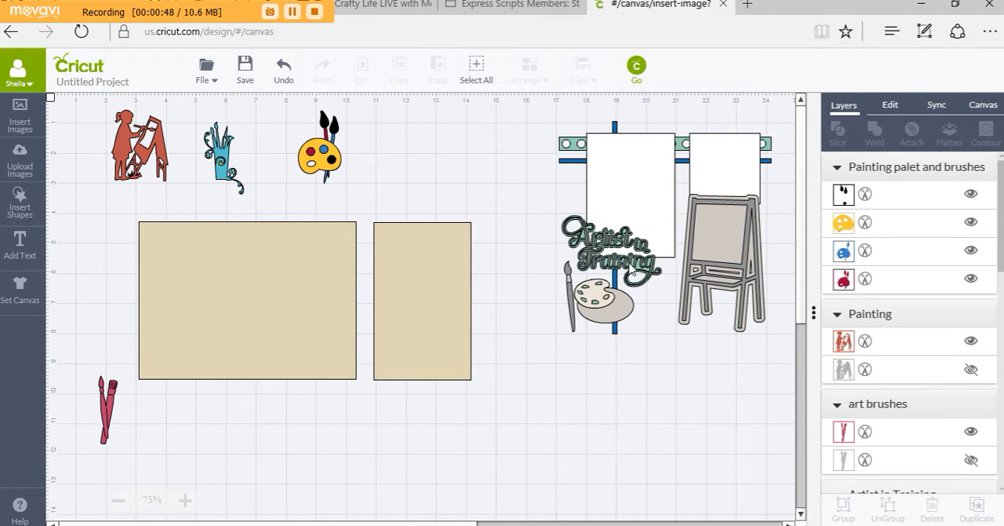
left_click_drag(639, 213, 604, 297)
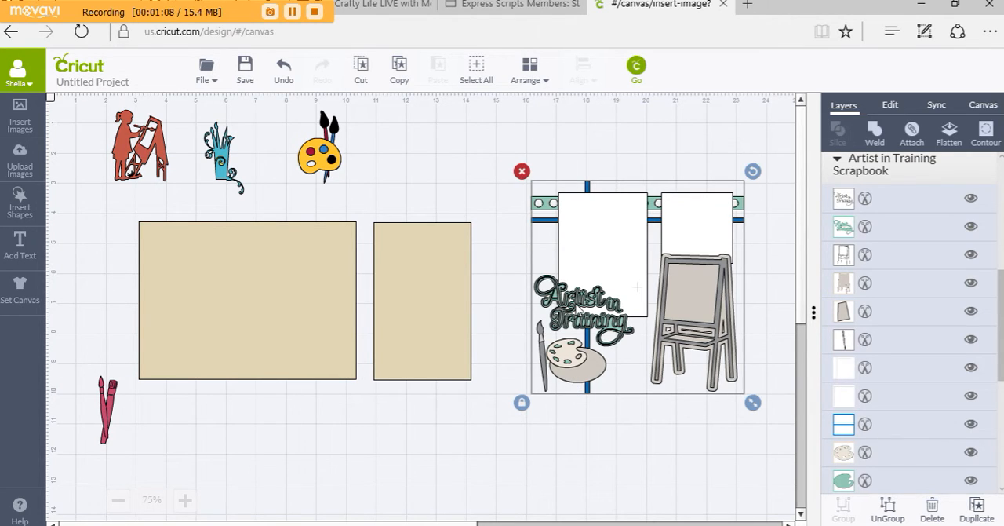
left_click_drag(224, 172, 248, 324)
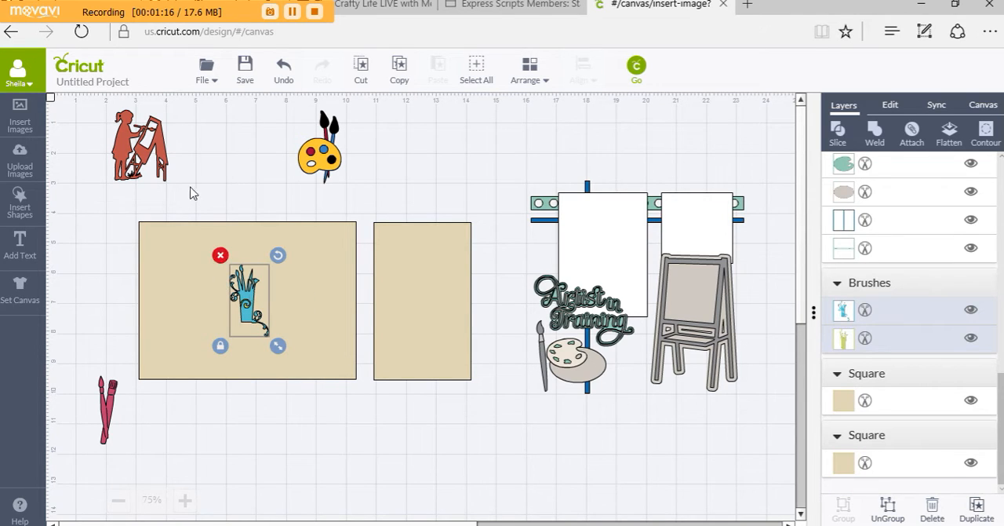
key("Delete")
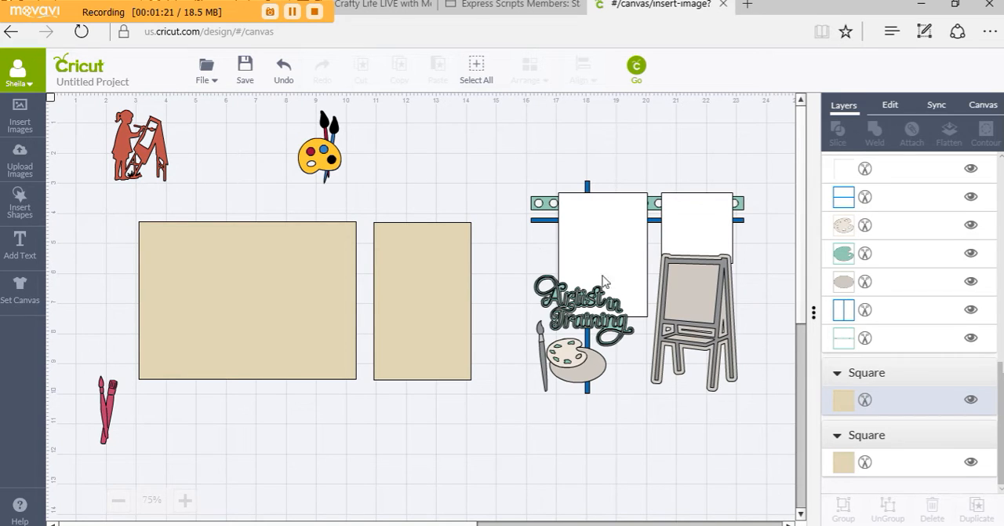
left_click(130, 151)
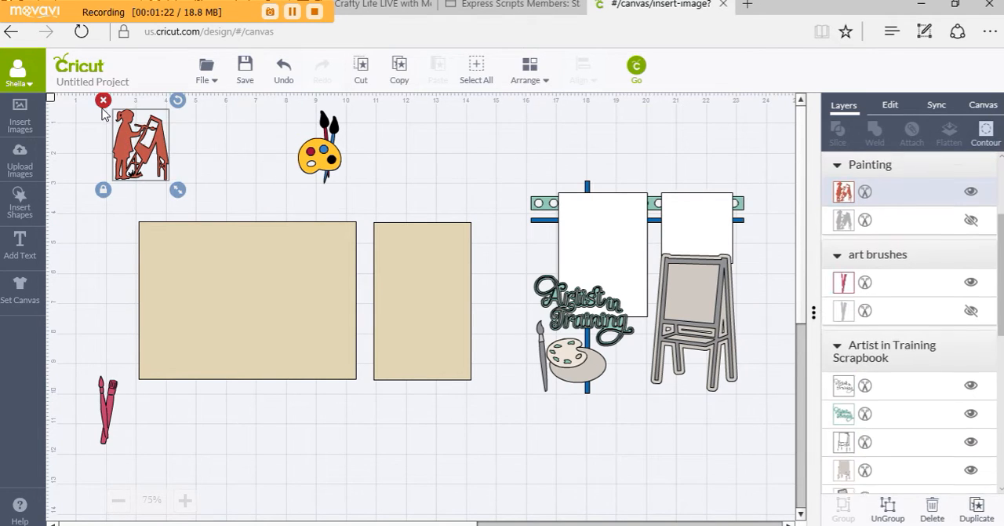
left_click(105, 102)
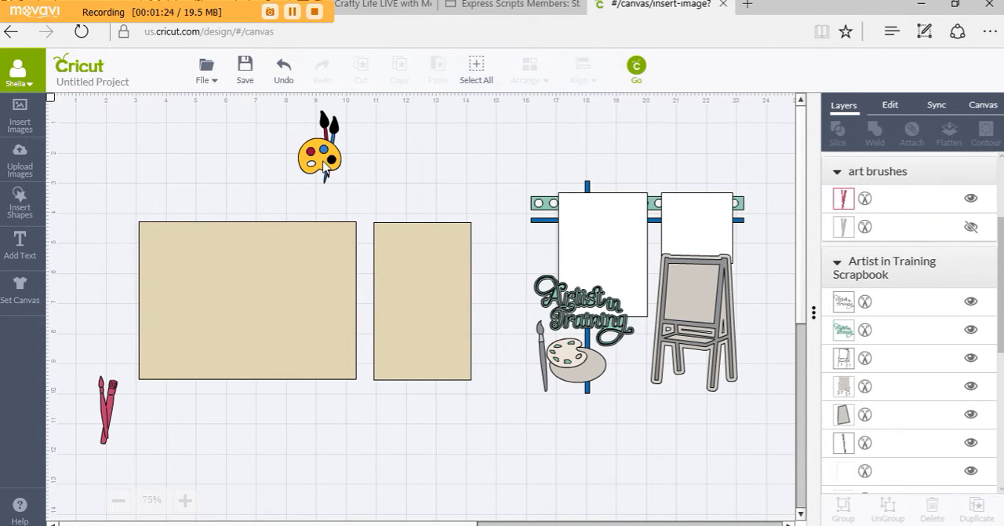
Move the Artist in Training set to the canvas's upper-left corner and park the tan rectangles, yellow palette and crossed brushes beyond the 20 in mark
mouse_move(323, 162)
left_mouse_down()
mouse_move(275, 218)
mouse_move(147, 448)
left_mouse_up()
left_click(608, 279)
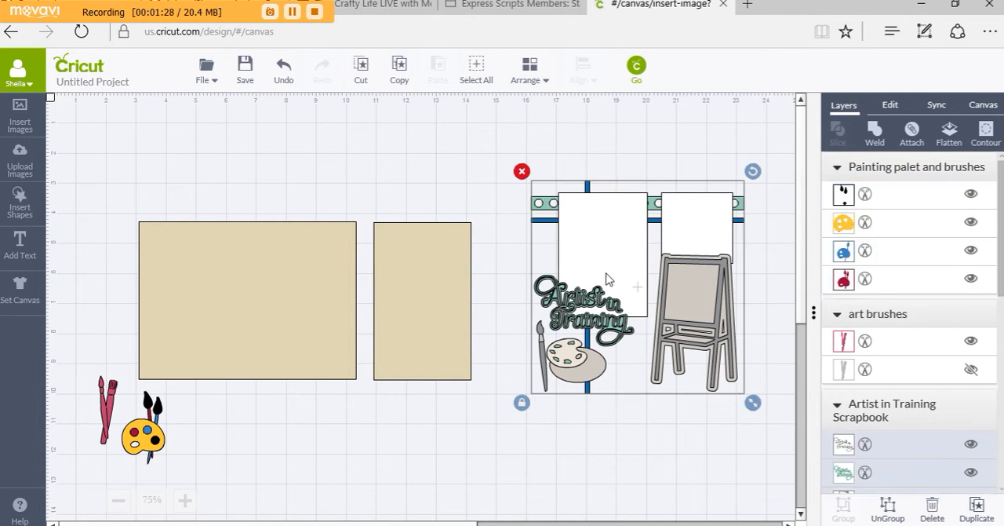
left_click_drag(581, 220, 66, 111)
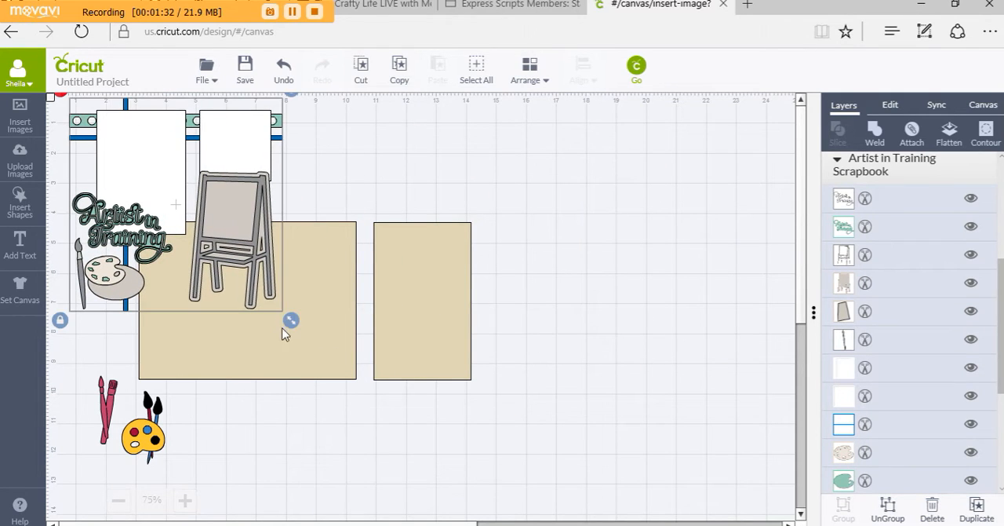
left_click_drag(325, 364, 702, 318)
left_click_drag(410, 337, 860, 471)
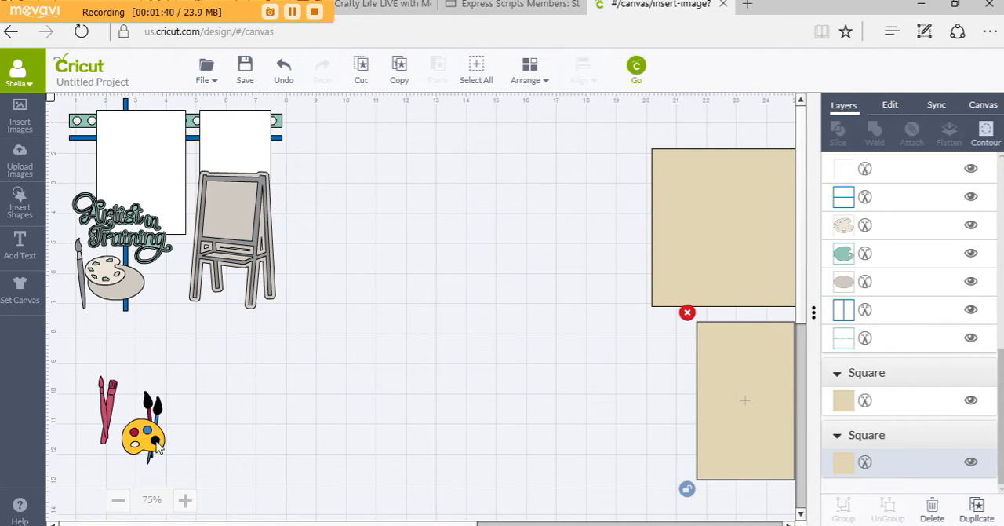
mouse_move(144, 433)
left_mouse_down()
mouse_move(486, 388)
mouse_move(762, 320)
mouse_move(762, 240)
mouse_move(766, 252)
left_mouse_up()
mouse_move(111, 398)
left_mouse_down()
mouse_move(686, 374)
mouse_move(738, 360)
left_mouse_up()
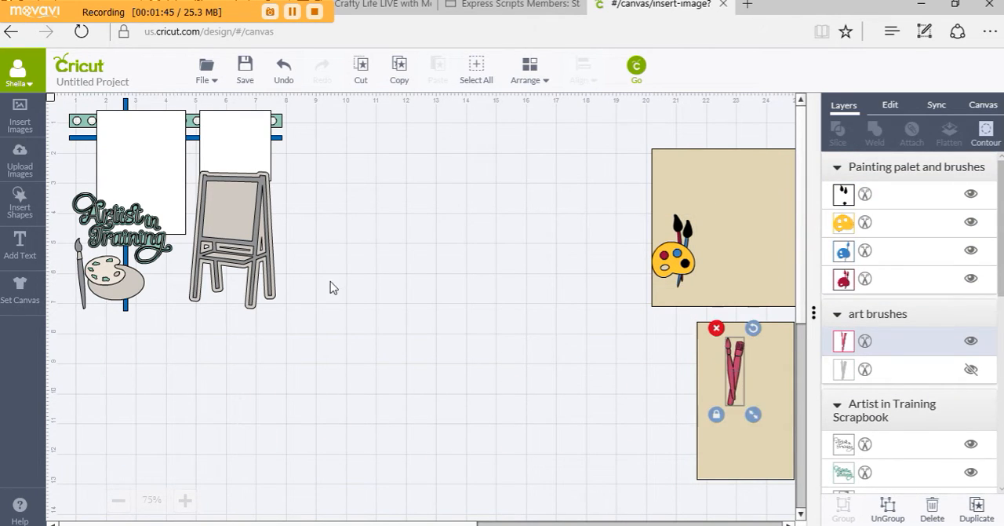
Resize the Artist in Training set to 12 in wide and nudge it slightly downward, to about X 1.02 in and Y 0.39 in
left_click(255, 236)
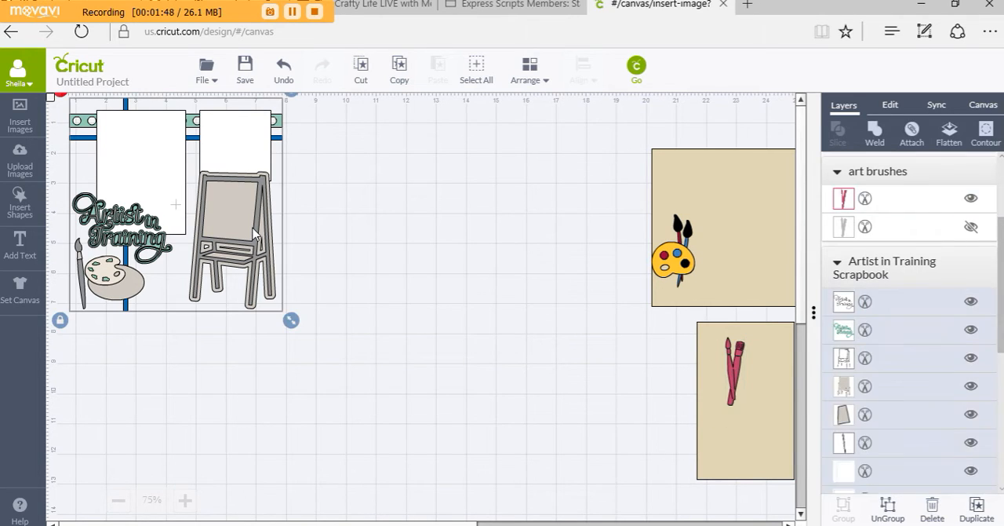
left_click(895, 107)
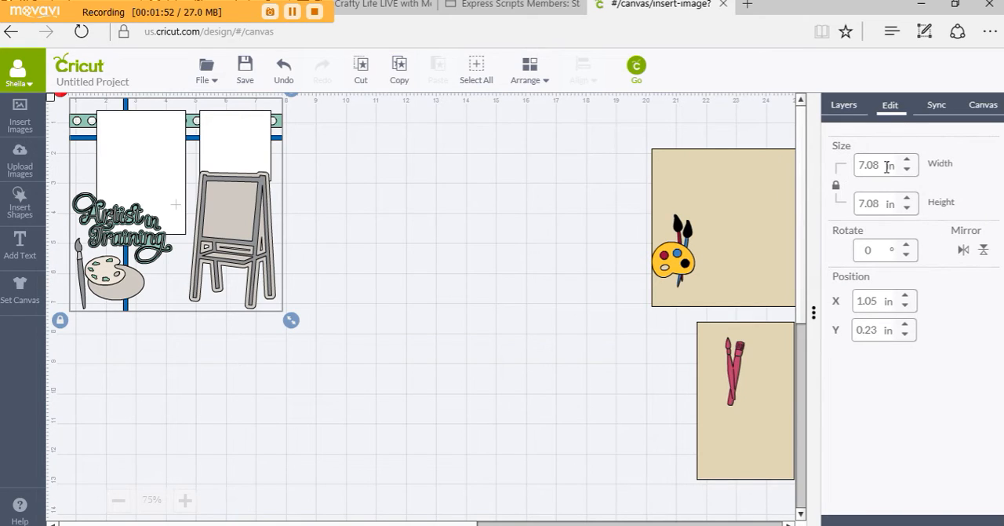
left_click_drag(886, 166, 857, 167)
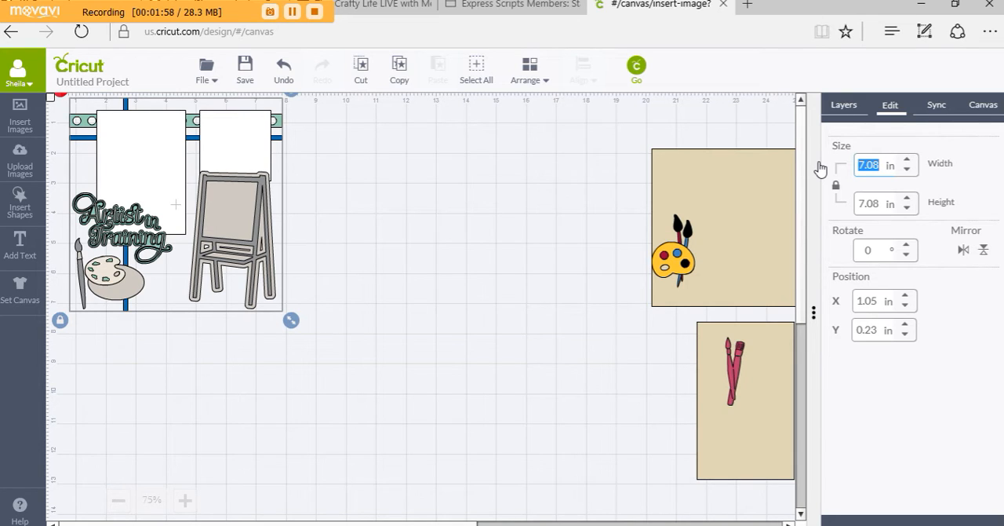
type("12")
key("Return")
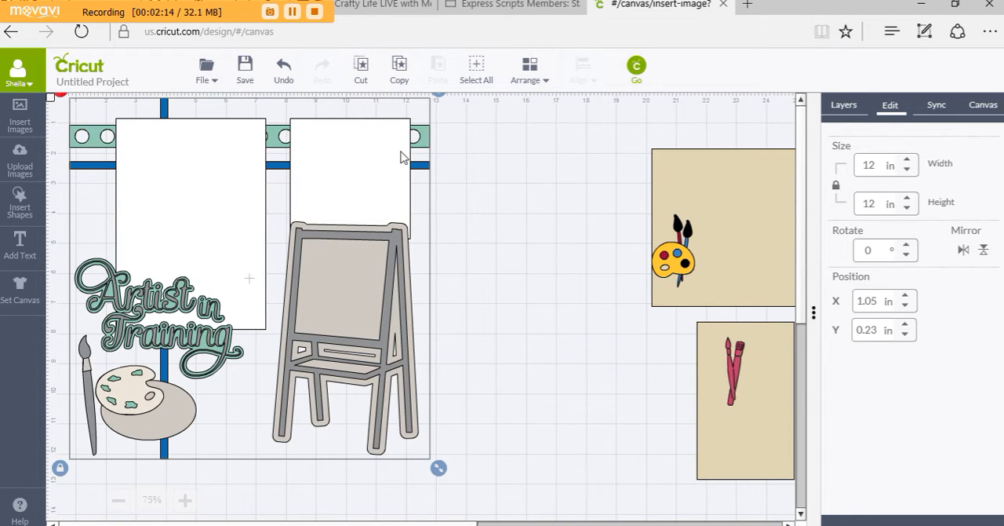
left_click_drag(396, 156, 392, 164)
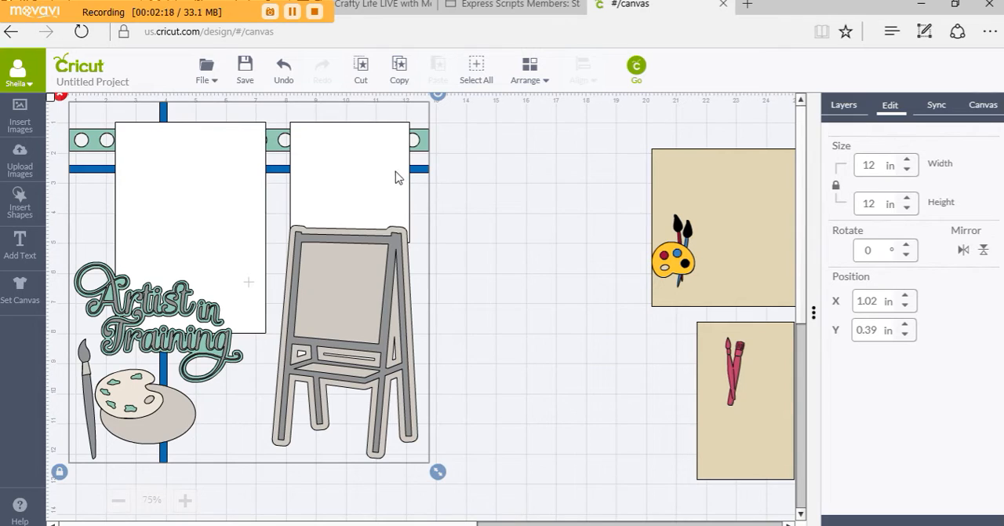
Shift the yellow palette farther onto the wide tan rectangle and ungroup the Artist in Training set
left_click(681, 258)
left_click_drag(681, 275, 692, 259)
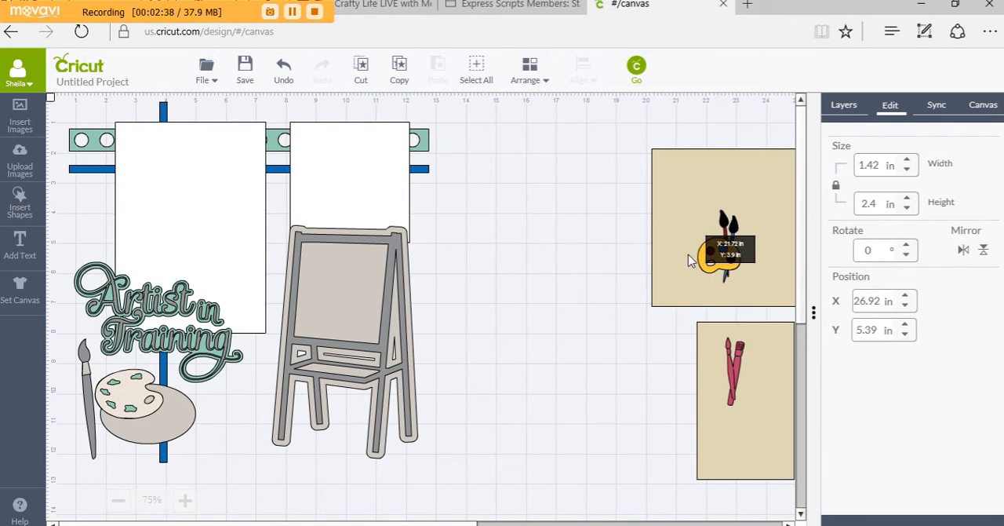
left_click(222, 269)
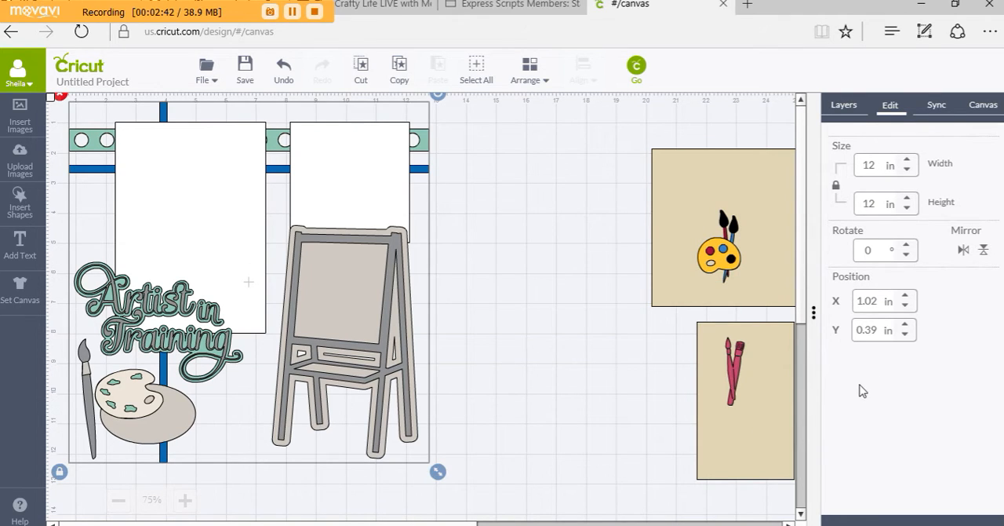
left_click(844, 105)
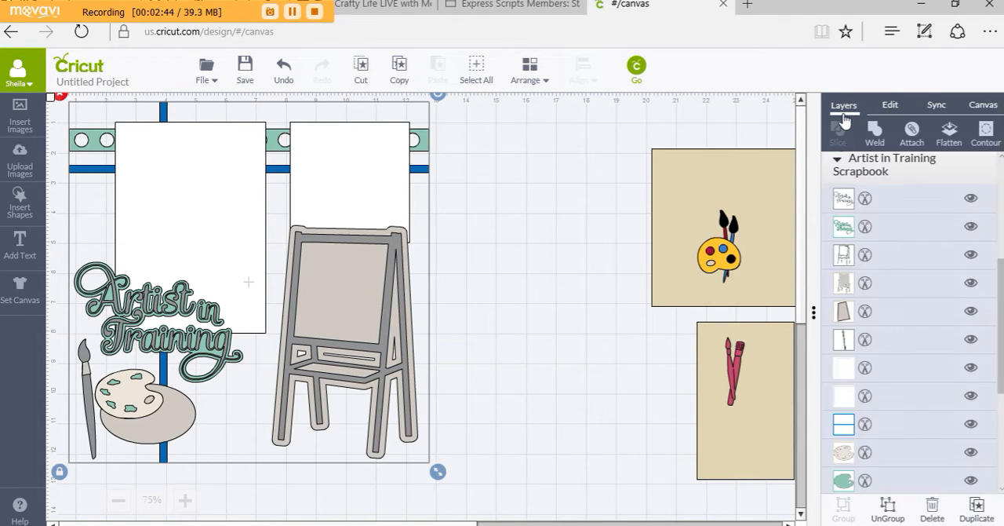
left_click(888, 508)
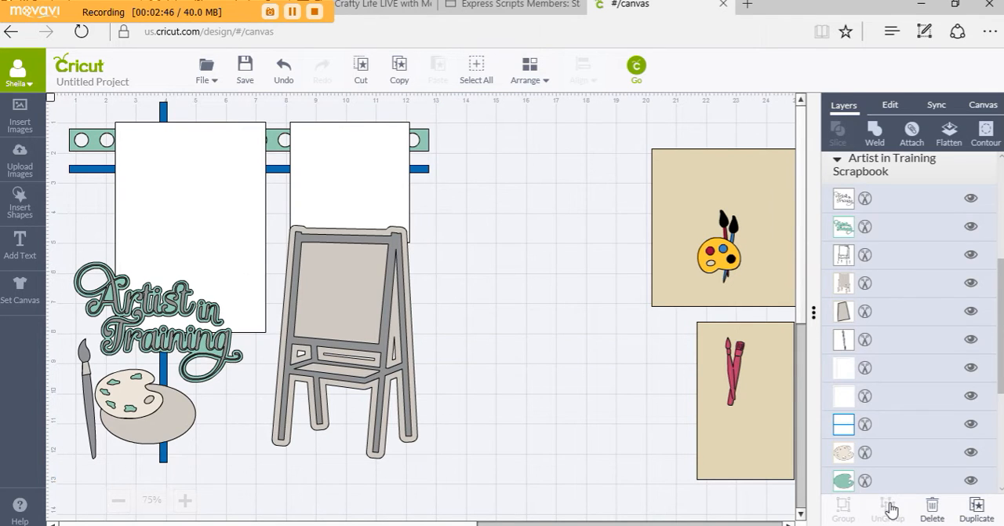
Move the easel frame and its backing off the layout to about X 14 in, aligned on each other, and group them
left_click_drag(408, 313, 598, 339)
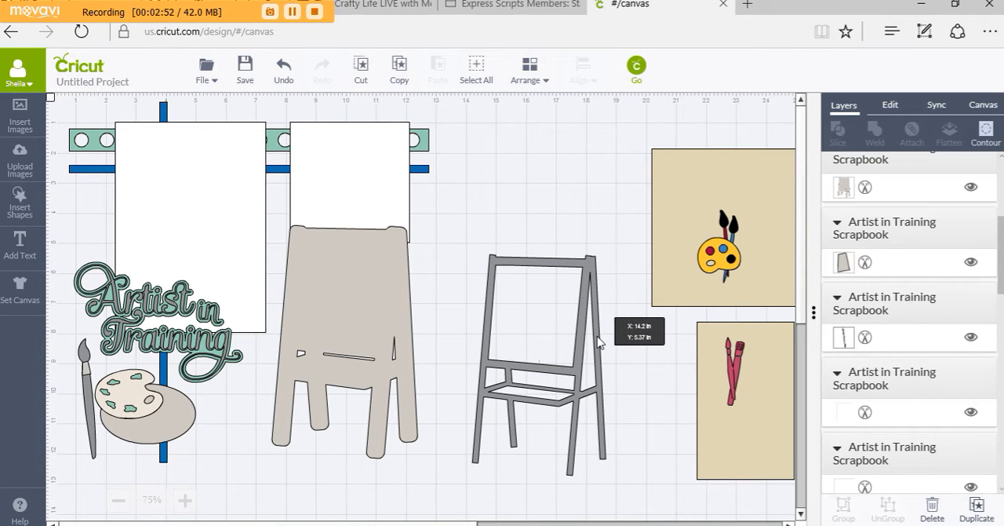
left_click_drag(392, 320, 617, 342)
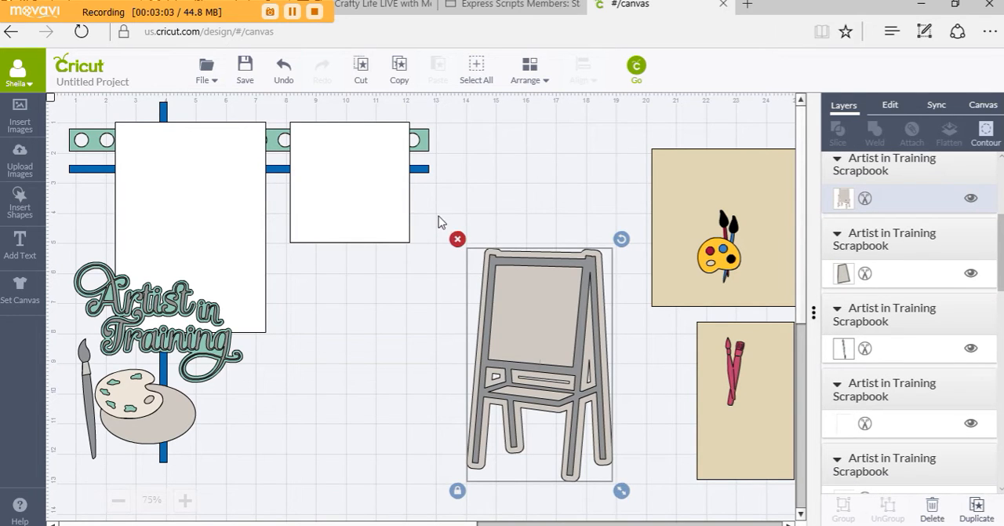
left_click_drag(438, 215, 657, 510)
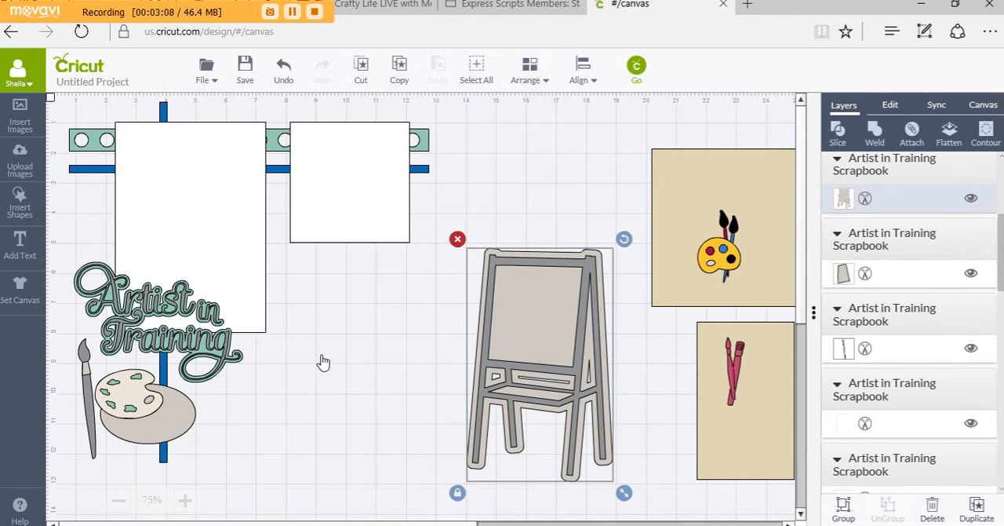
left_click(259, 355)
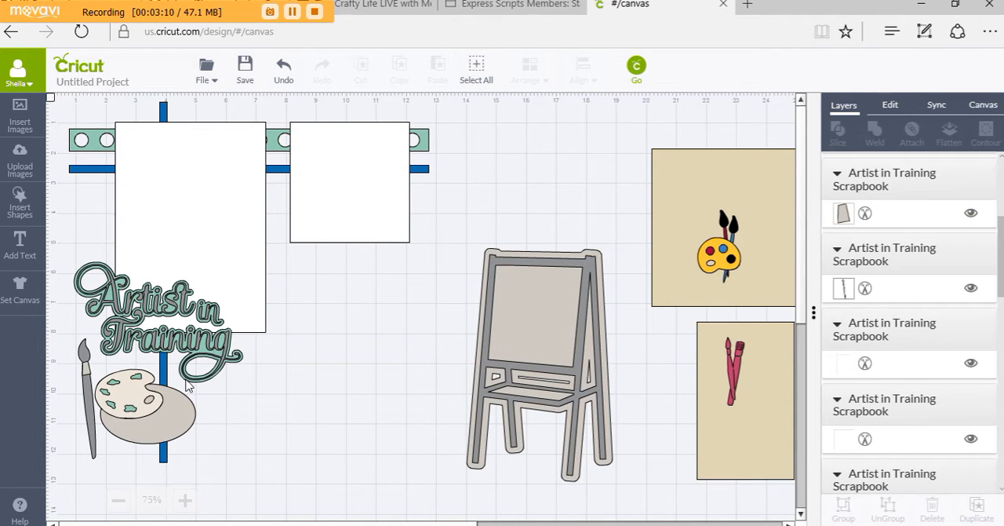
Move the palette layers and oval above the easel, the gray brush beside them, and the large white rectangle off the layout
left_click_drag(140, 418, 594, 215)
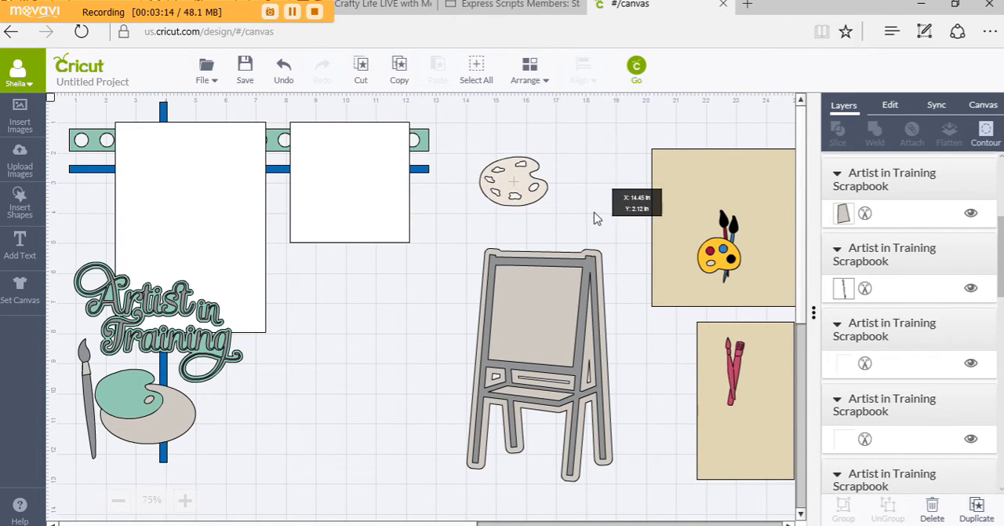
left_click_drag(168, 389, 559, 198)
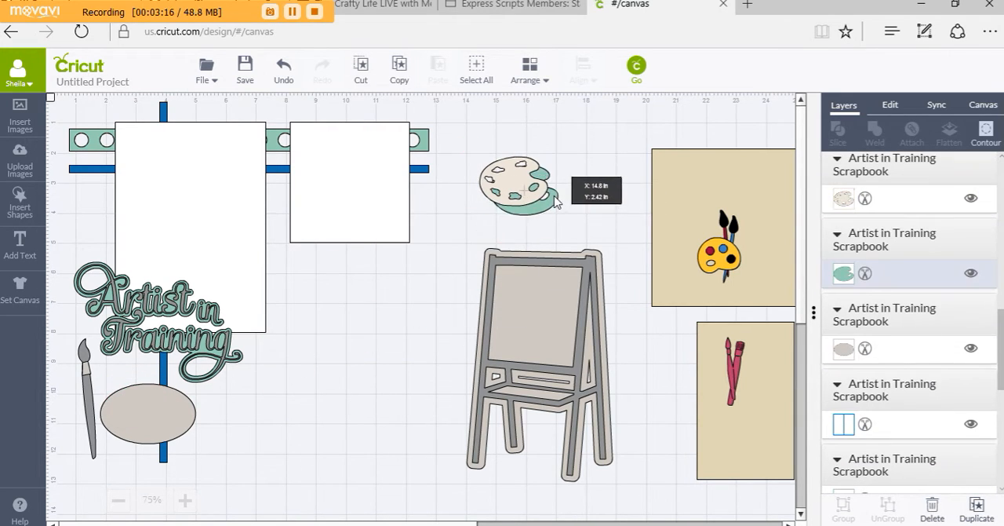
left_click_drag(176, 408, 609, 177)
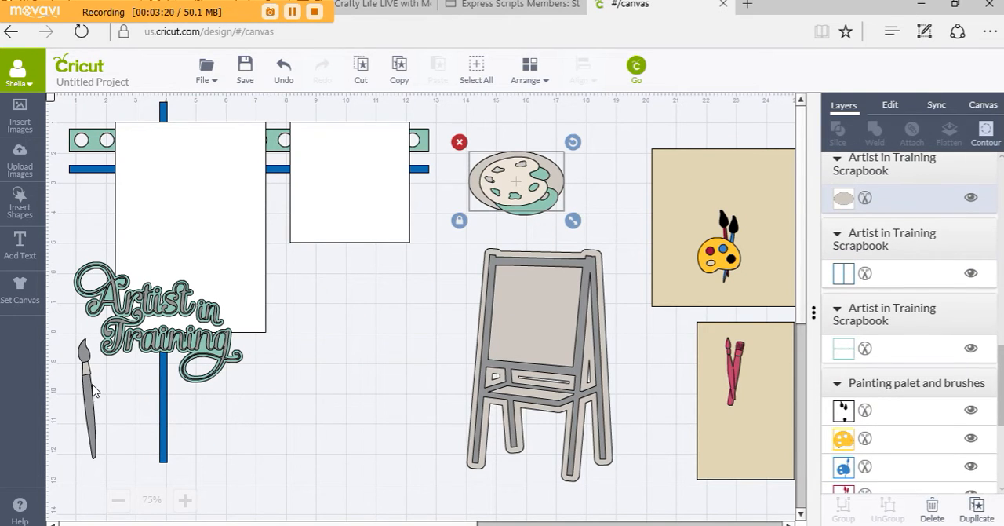
mouse_move(88, 389)
left_mouse_down()
mouse_move(473, 318)
mouse_move(697, 261)
mouse_move(708, 227)
mouse_move(722, 221)
left_mouse_up()
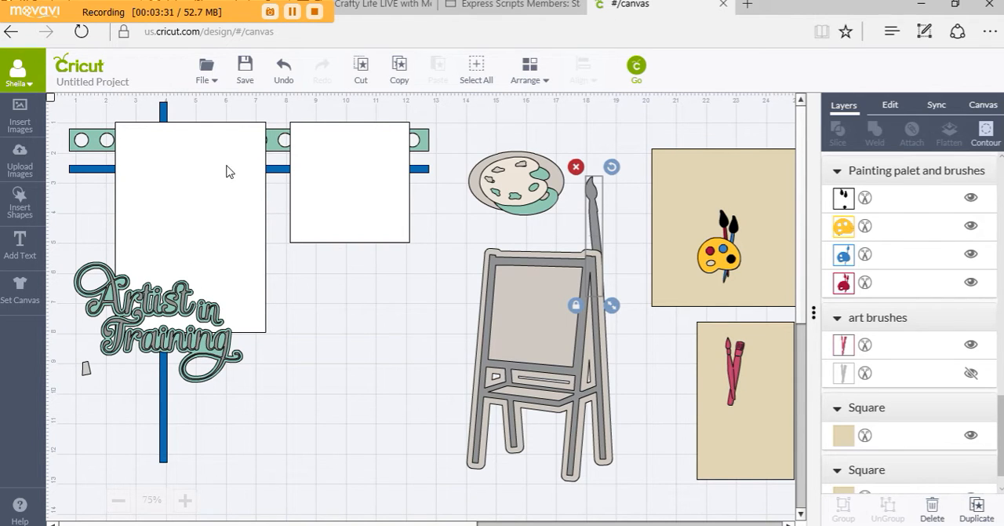
left_click_drag(259, 223, 477, 437)
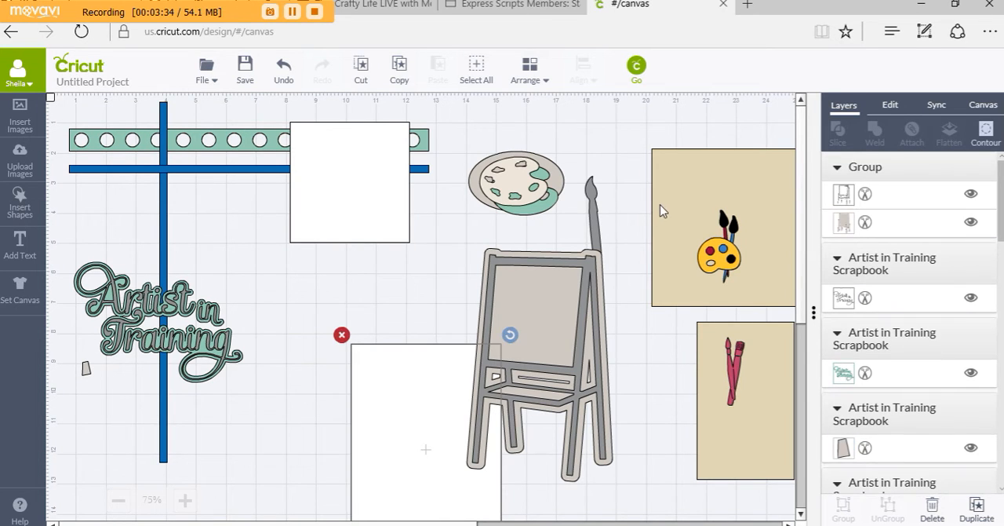
Place the wide tan rectangle on the layout just below the horizontal blue strip and arrange it in front of all layers
left_click_drag(628, 208, 68, 172)
left_click(528, 72)
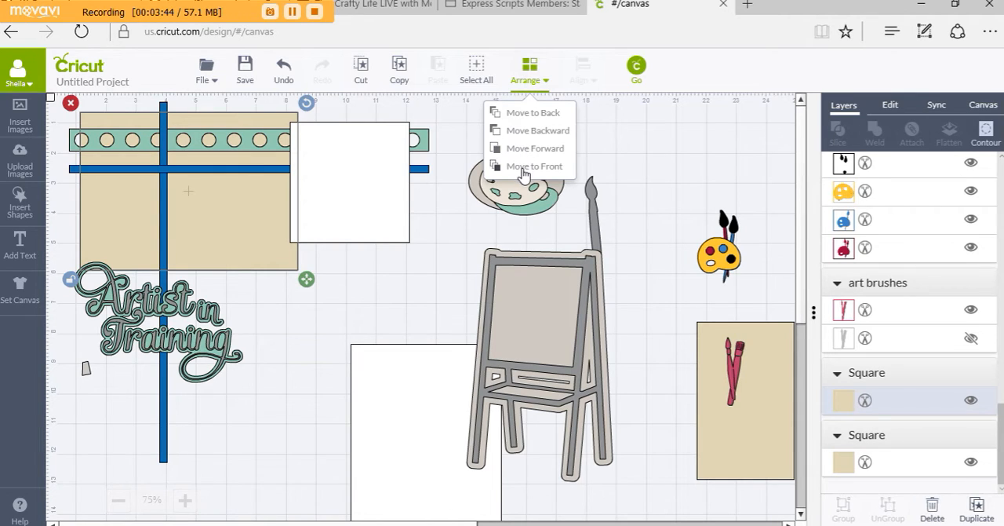
left_click(523, 168)
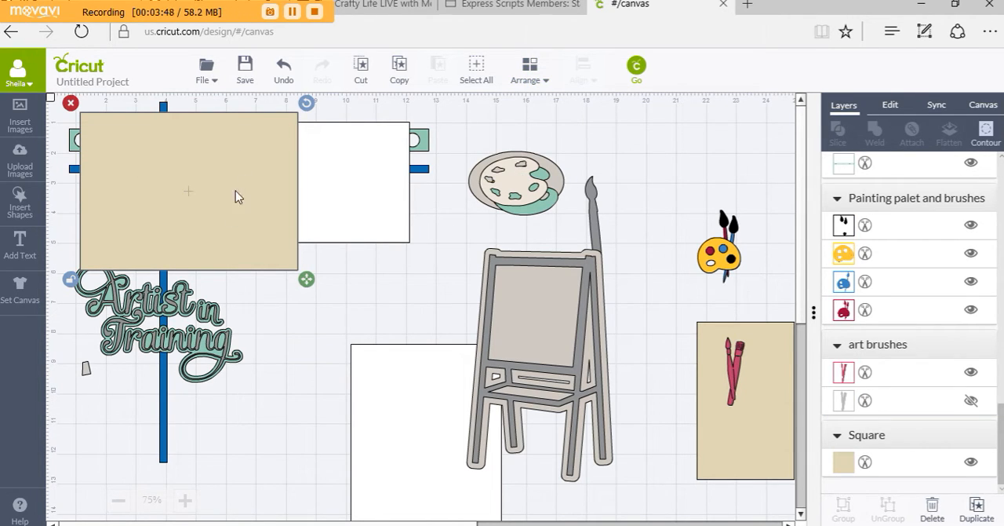
left_click_drag(234, 205, 236, 260)
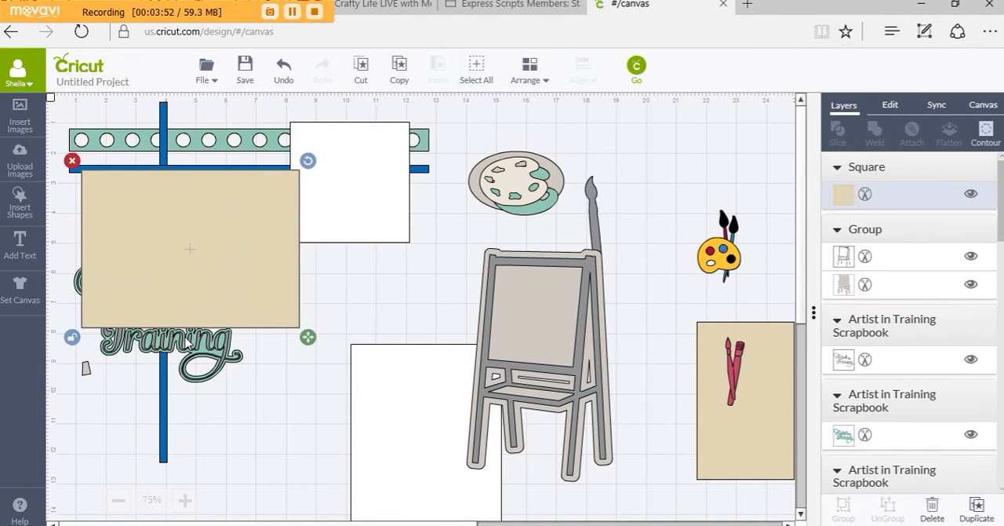
Move both Artist in Training title layers together to the open area beside the easel legs, clear the large white rectangle away, and group the title layers
left_click_drag(186, 355, 385, 479)
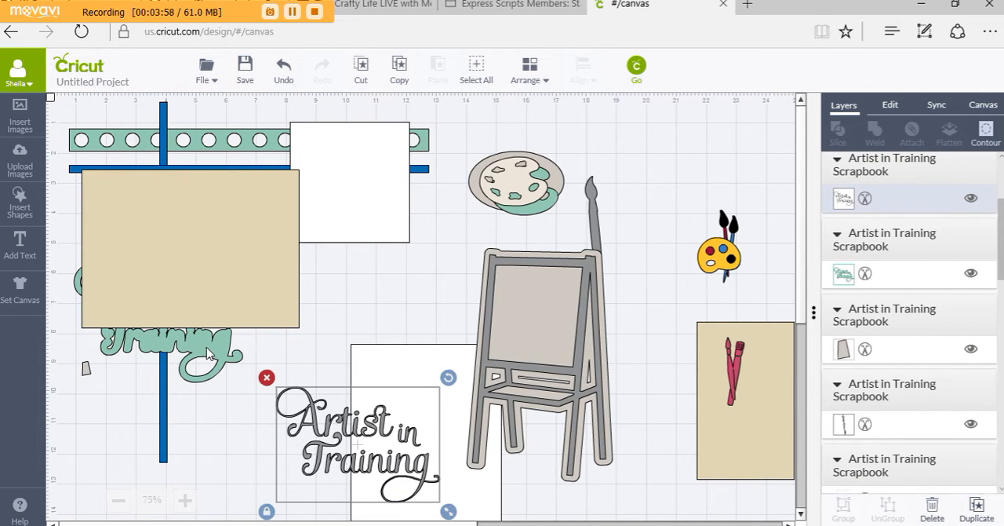
left_click_drag(218, 362, 415, 492)
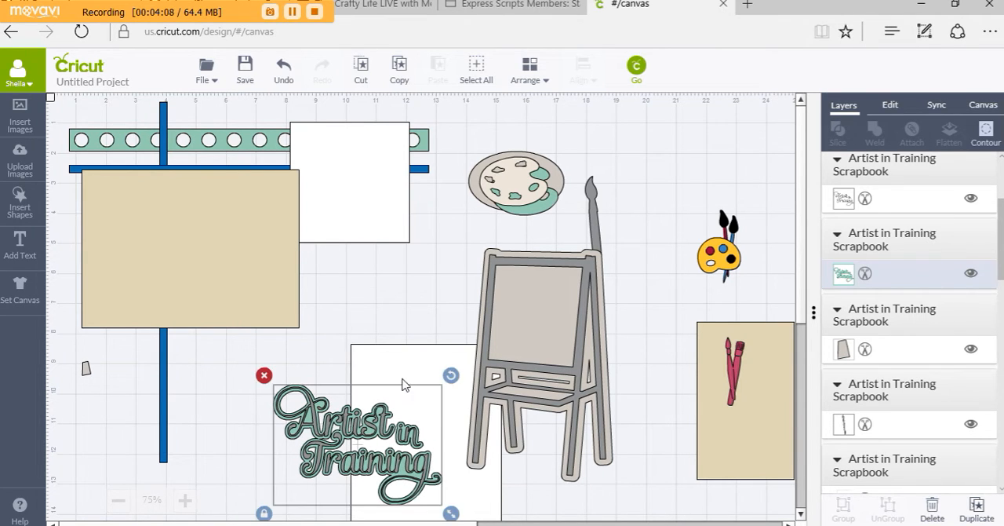
left_click_drag(400, 368, 602, 252)
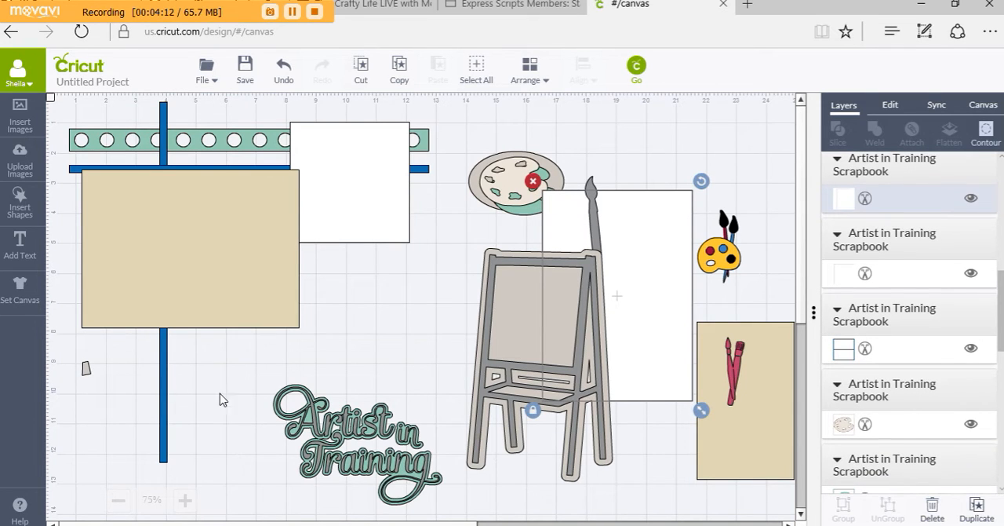
left_click_drag(234, 373, 458, 518)
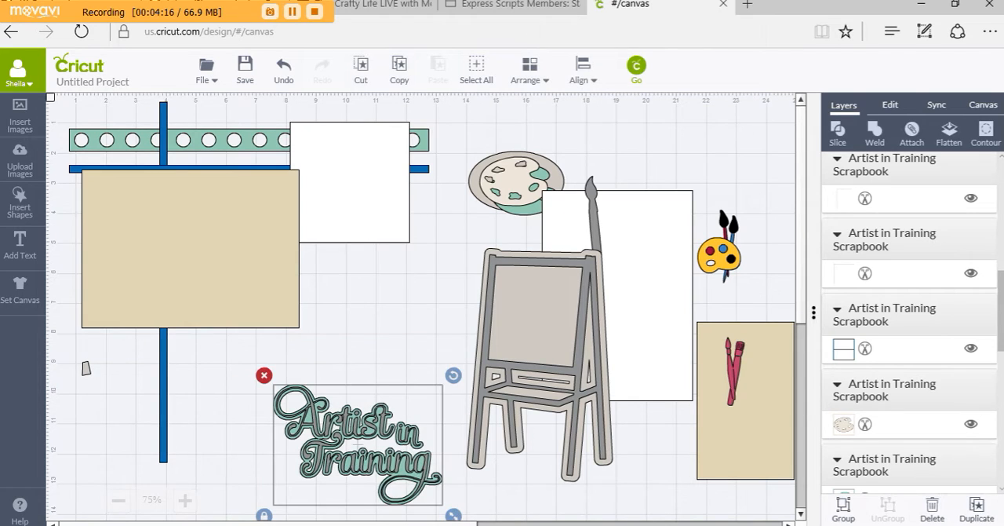
left_click(845, 514)
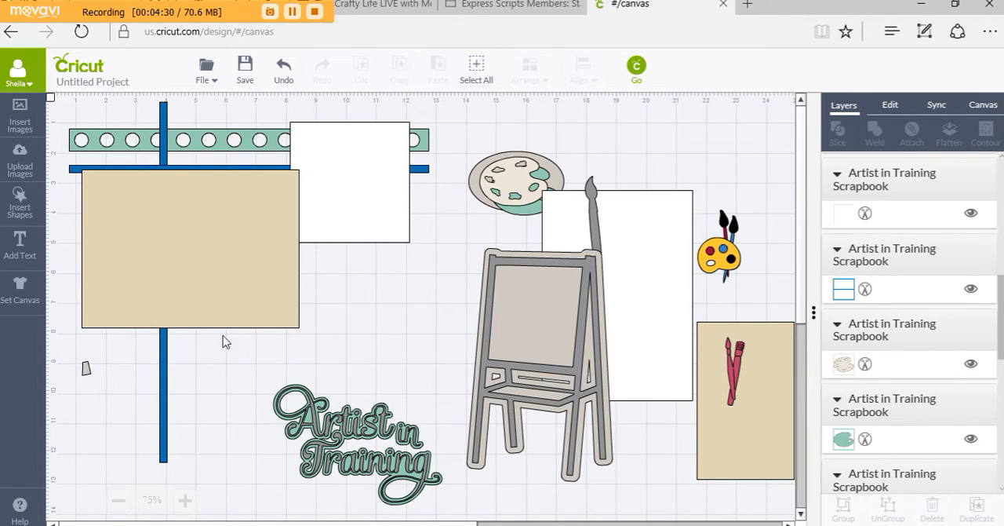
Place the grouped title over the dotted strip's left end and the wide tan rectangle just below the blue strip, moving the white square off the layout
left_click_drag(351, 219, 407, 315)
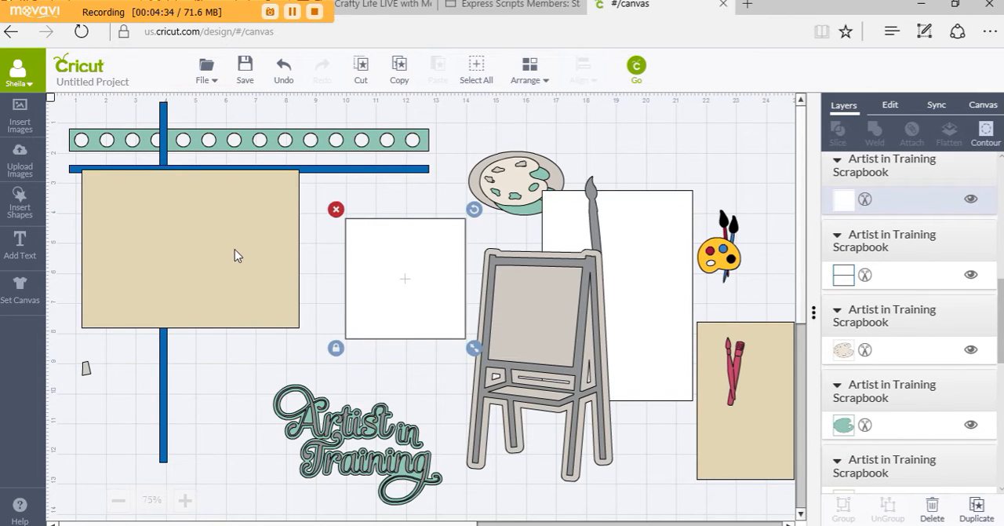
mouse_move(239, 269)
left_mouse_down()
mouse_move(231, 234)
mouse_move(231, 275)
left_mouse_up()
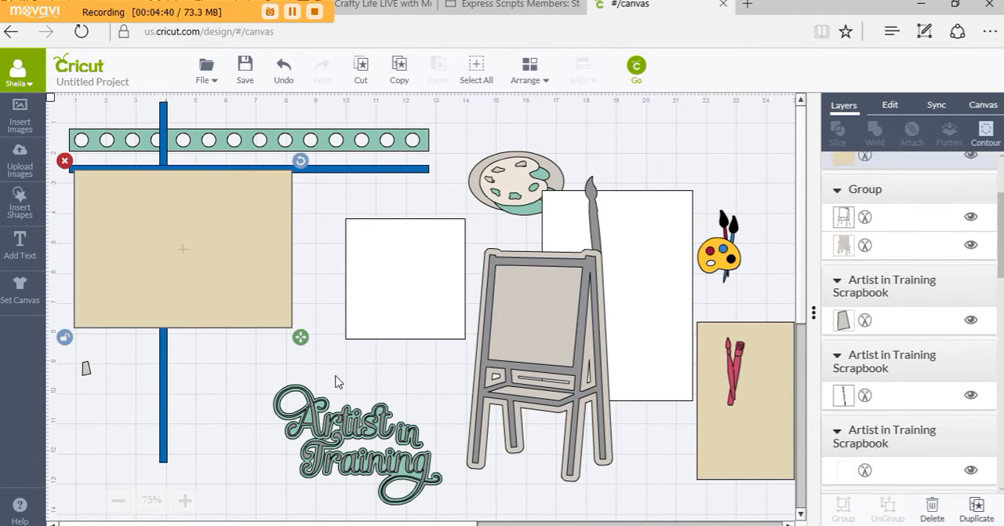
left_click_drag(344, 369, 156, 111)
left_click_drag(167, 160, 166, 158)
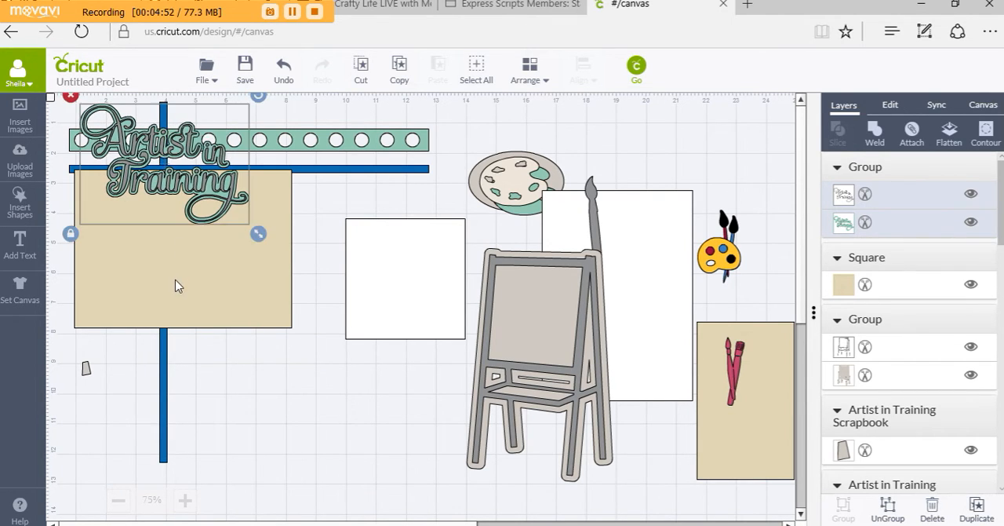
left_click_drag(176, 290, 178, 310)
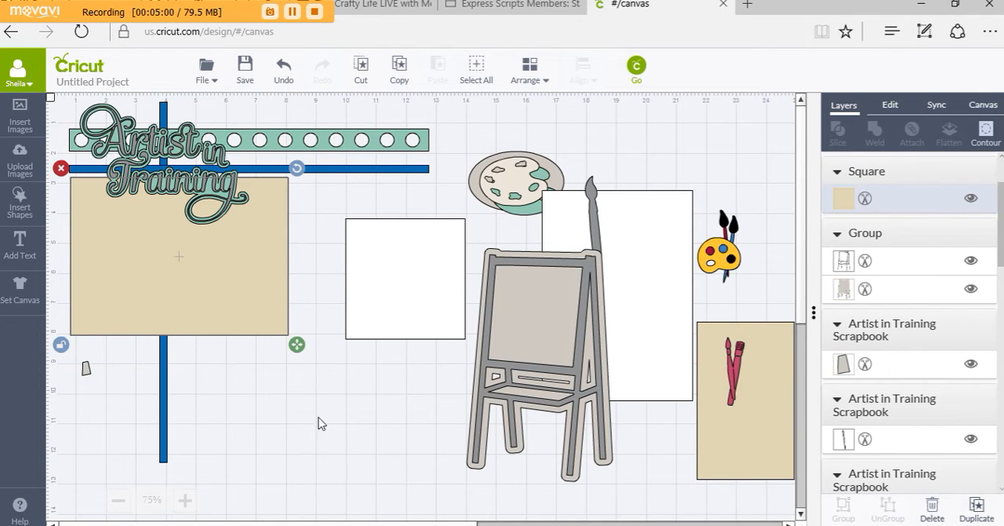
left_click_drag(396, 304, 704, 186)
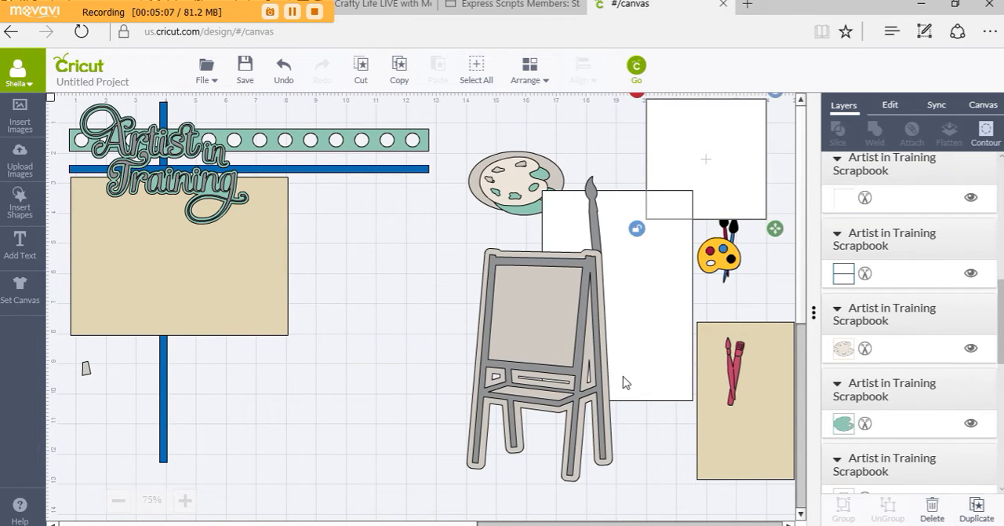
Try the large white rectangle on the layout's upper right, slightly overlapping the wide tan rectangle, and open its size settings
left_click_drag(616, 245, 353, 182)
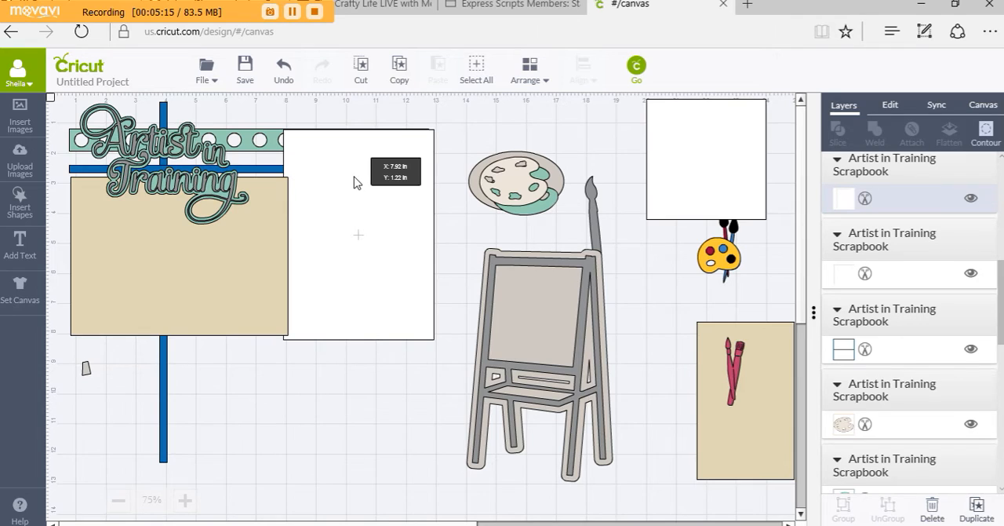
left_click_drag(354, 183, 346, 174)
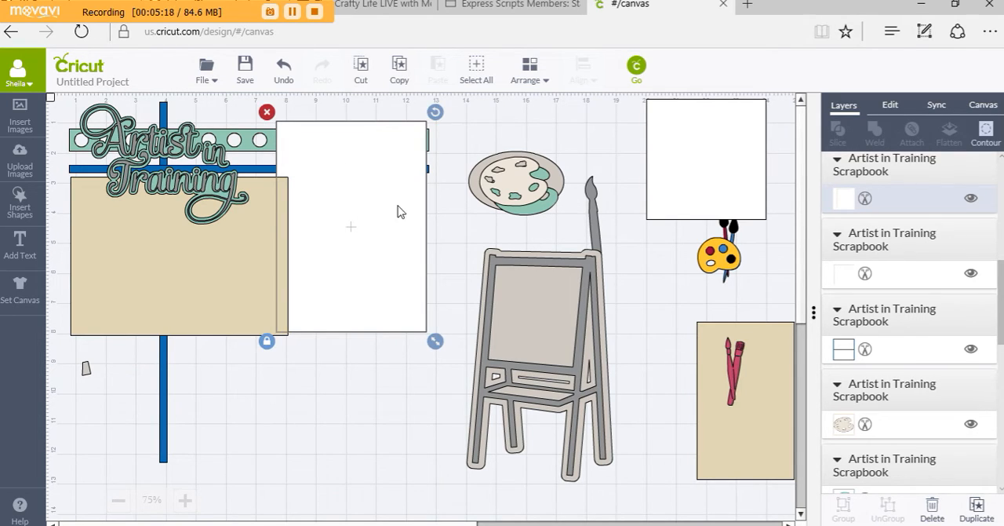
mouse_move(374, 214)
left_mouse_down()
mouse_move(374, 227)
mouse_move(373, 199)
left_mouse_up()
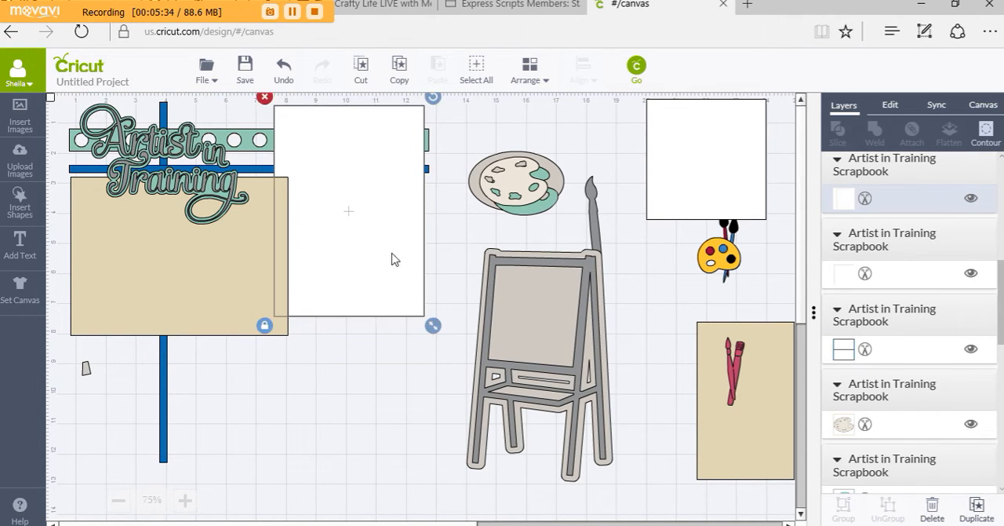
left_click(351, 401)
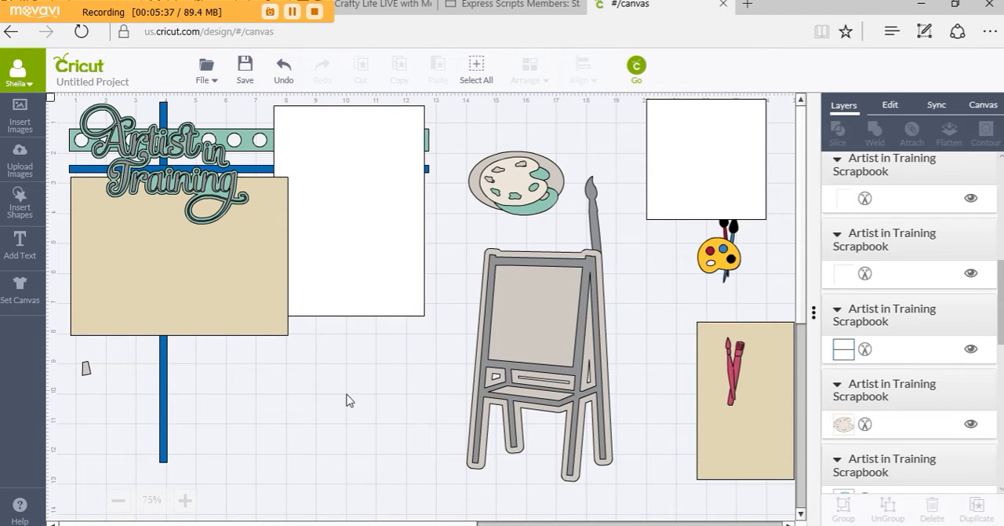
left_click(330, 137)
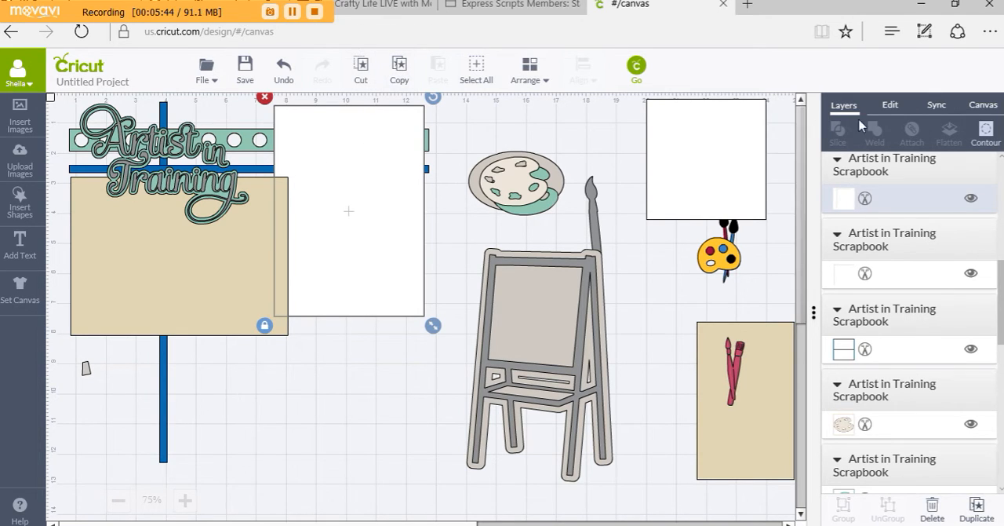
left_click(892, 106)
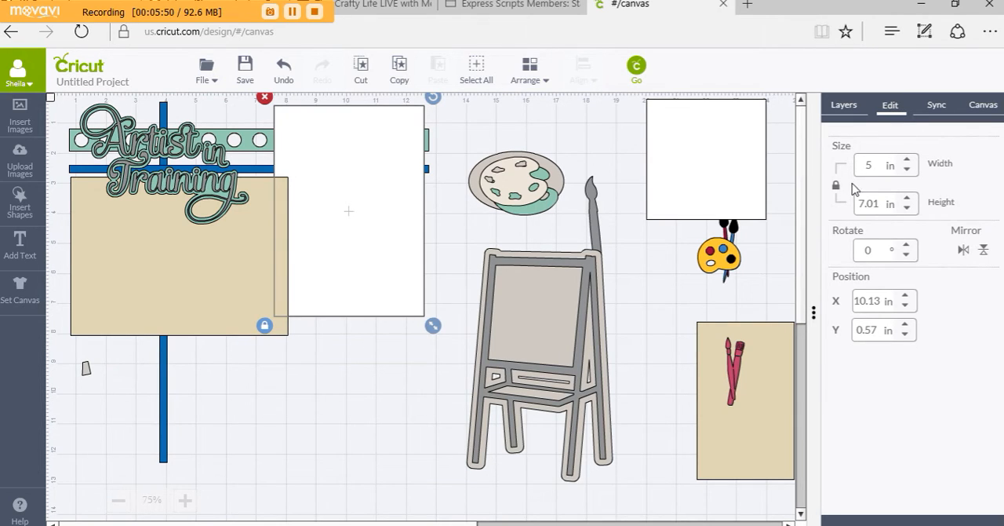
Move the large white rectangle off the layout over the white square, and the yellow palette to the open area right of the easel legs
left_click(736, 432)
left_click_drag(414, 281, 661, 391)
left_click_drag(645, 225, 697, 230)
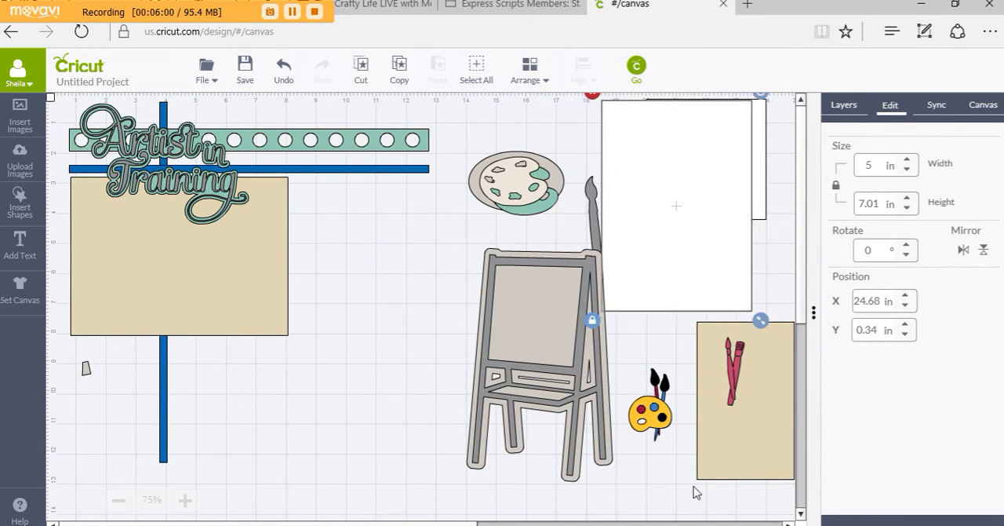
Place the narrow tan rectangle over the strips' right end at about X 12.05 in, Y 0.62 in, and arrange it in front of all layers
left_click_drag(726, 471, 314, 274)
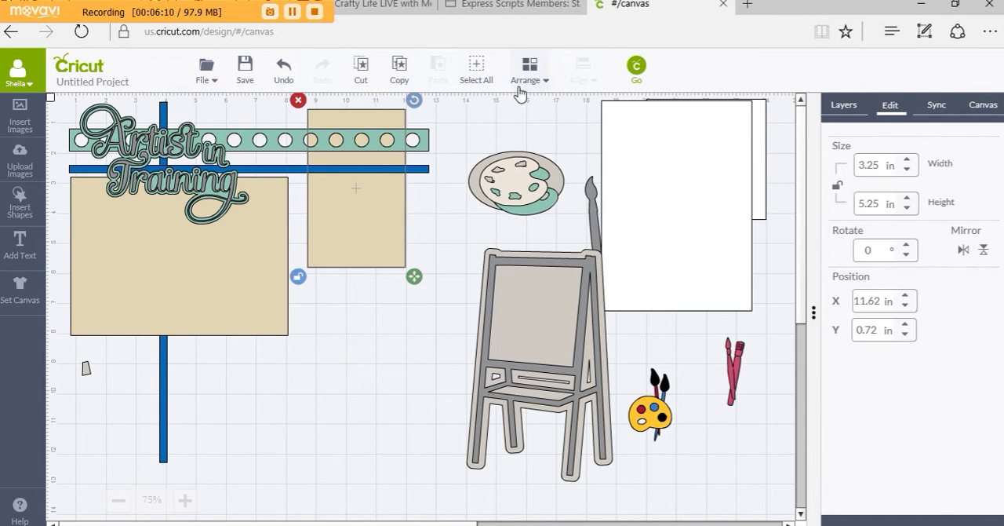
left_click(526, 78)
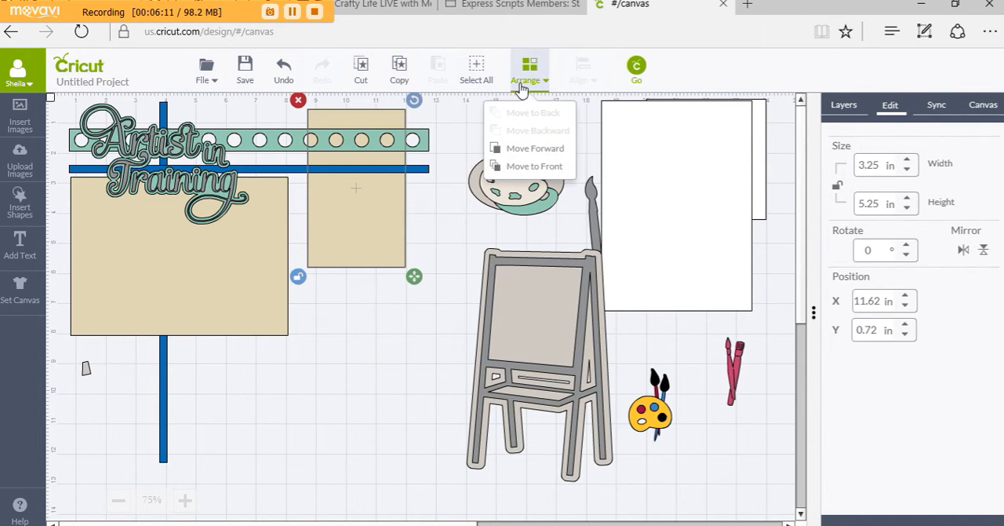
left_click(546, 168)
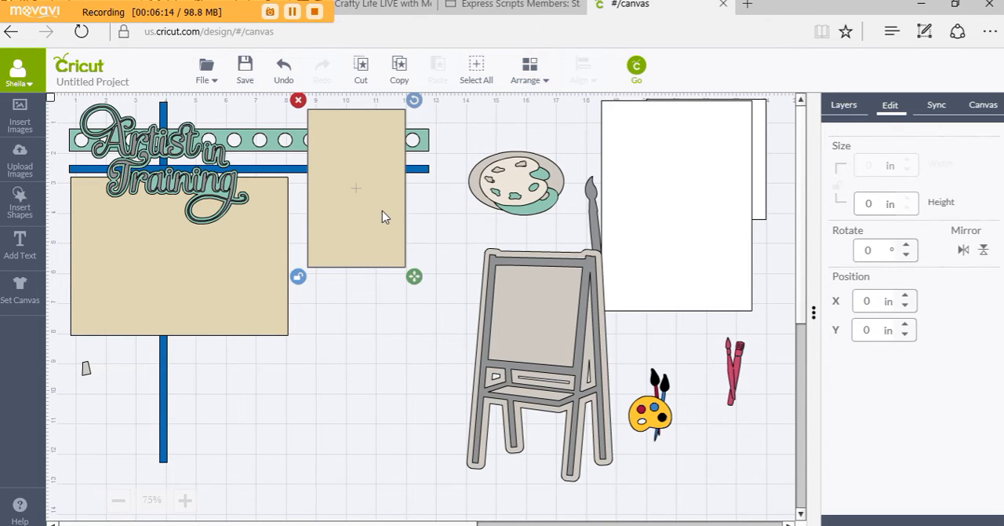
left_click_drag(382, 211, 391, 210)
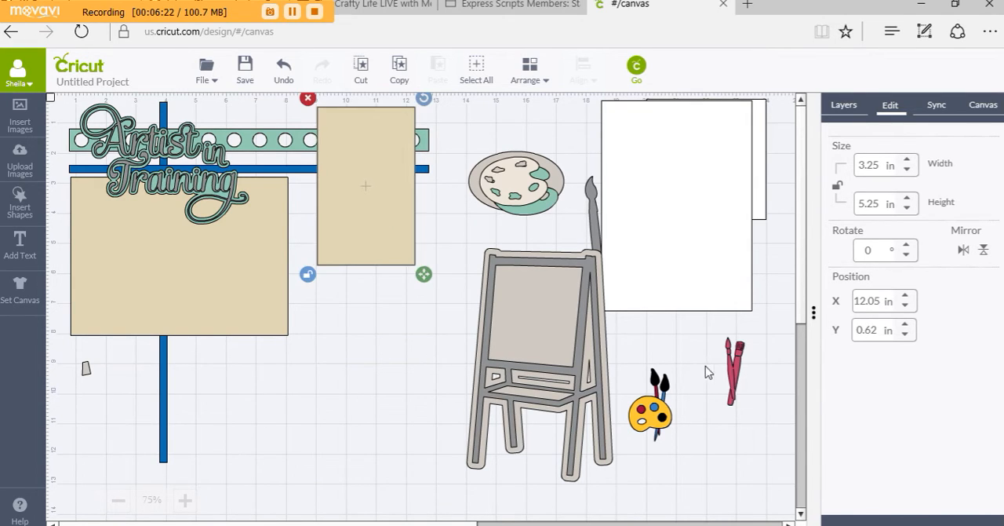
Move the red brushes below the gray palette, then place the easel group at about X 11.76 in, Y 6.69 in, in front of all layers
mouse_move(733, 380)
left_mouse_down()
mouse_move(323, 300)
mouse_move(261, 231)
mouse_move(480, 251)
mouse_move(286, 227)
mouse_move(514, 312)
mouse_move(283, 276)
mouse_move(223, 242)
left_mouse_up()
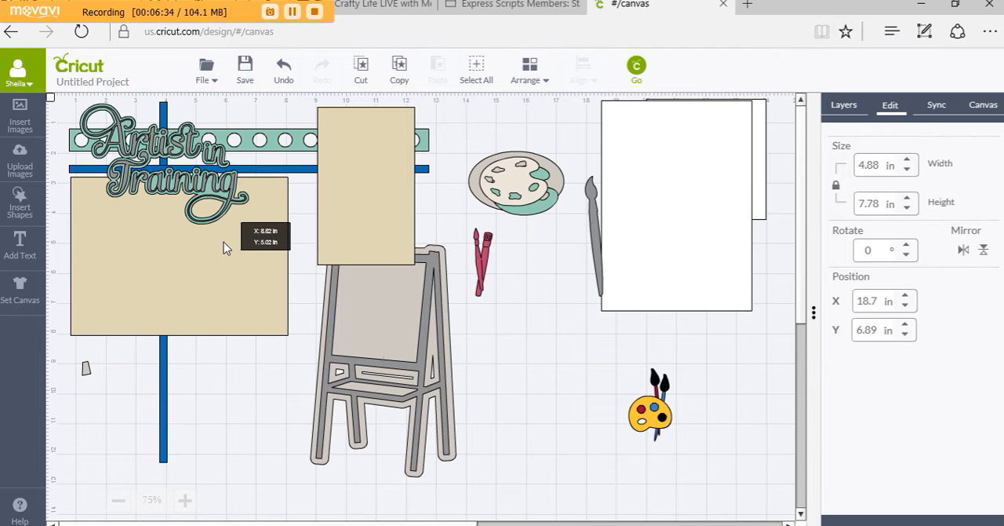
left_click_drag(223, 241, 227, 243)
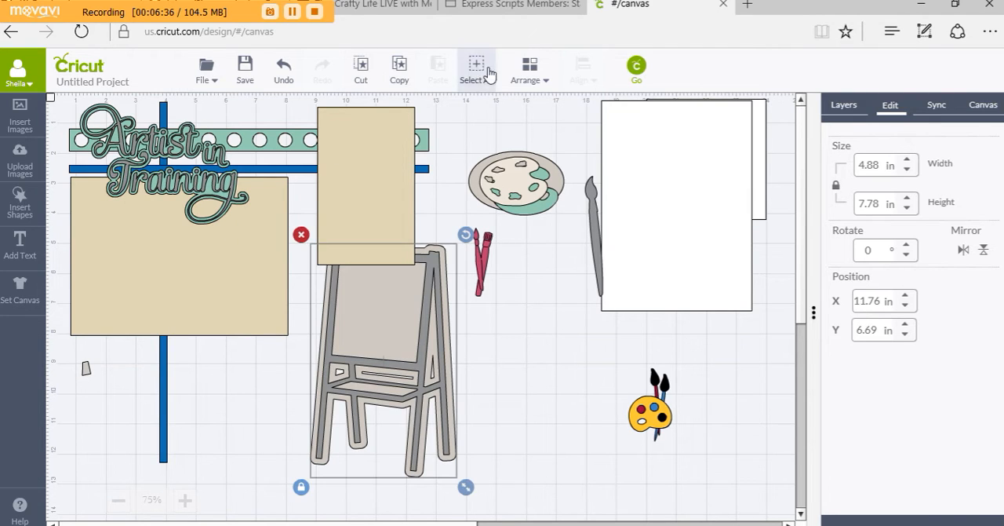
left_click(530, 74)
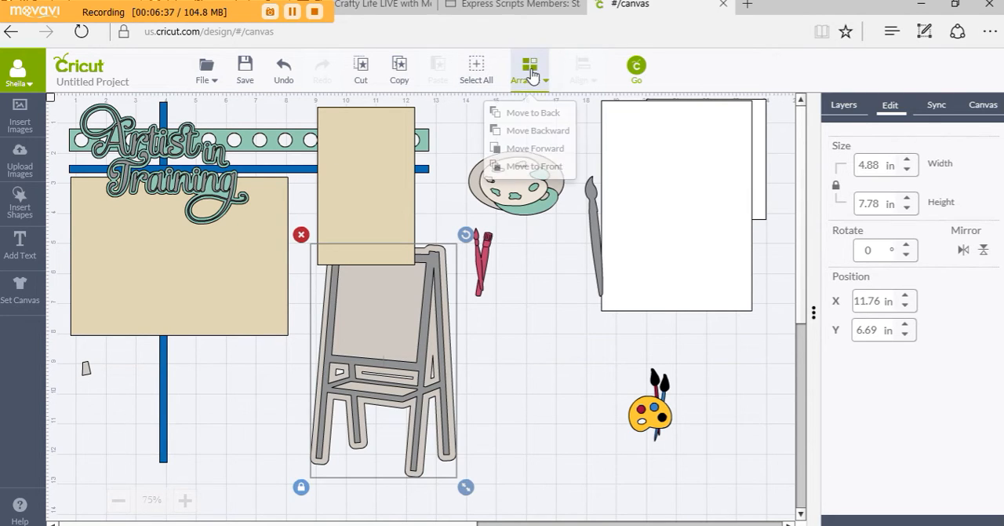
left_click(516, 167)
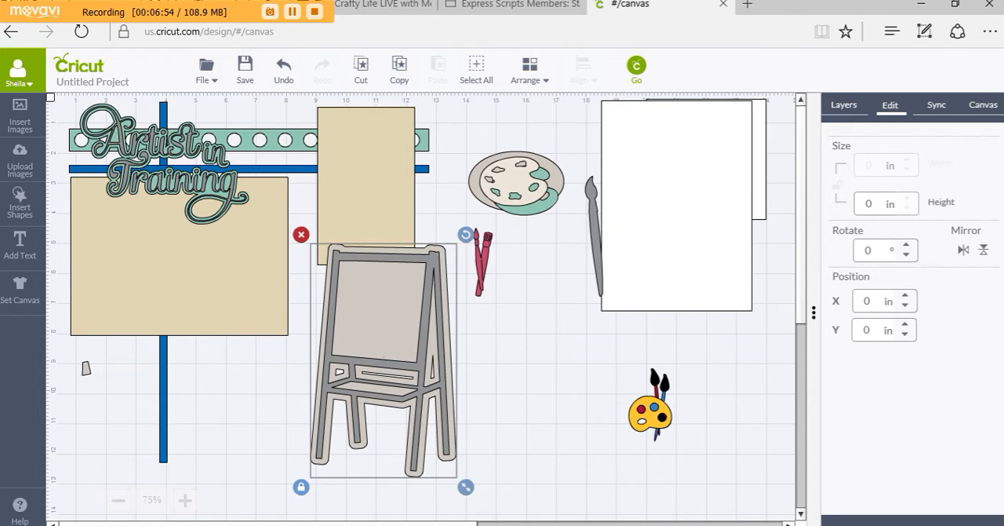
key("super+e")
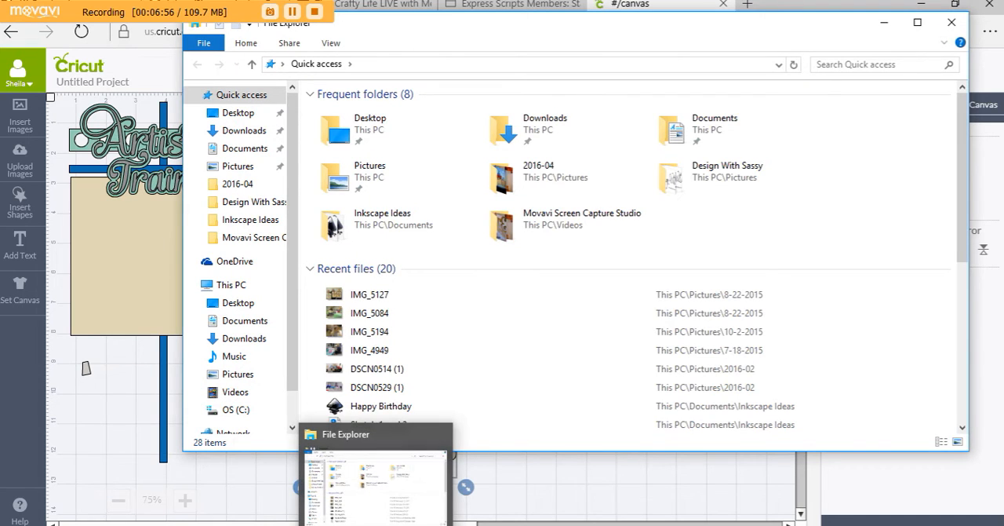
left_click(375, 525)
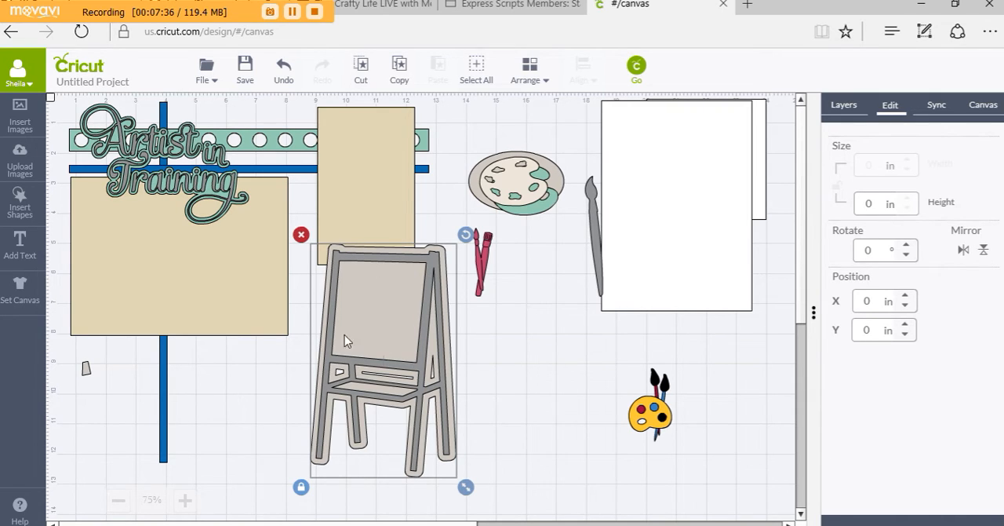
Copy the narrow tan rectangle and place the pasted copy left of the easel at about X 7.18 in, Y 9.55 in
left_click(389, 166)
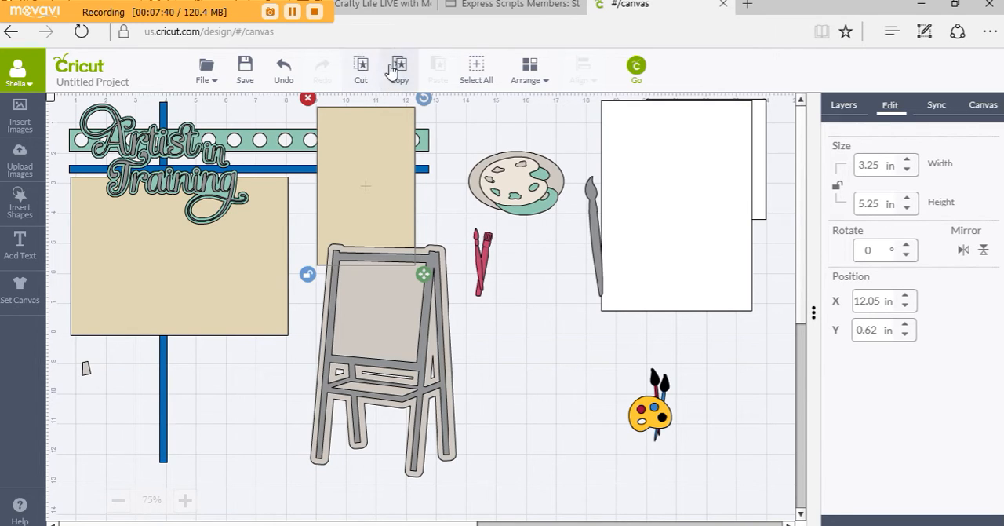
left_click(398, 65)
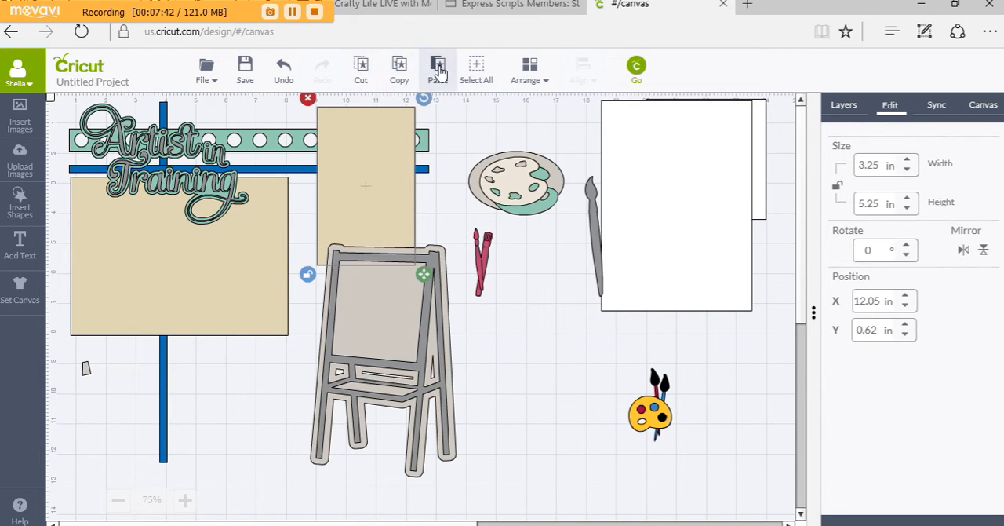
left_click(438, 67)
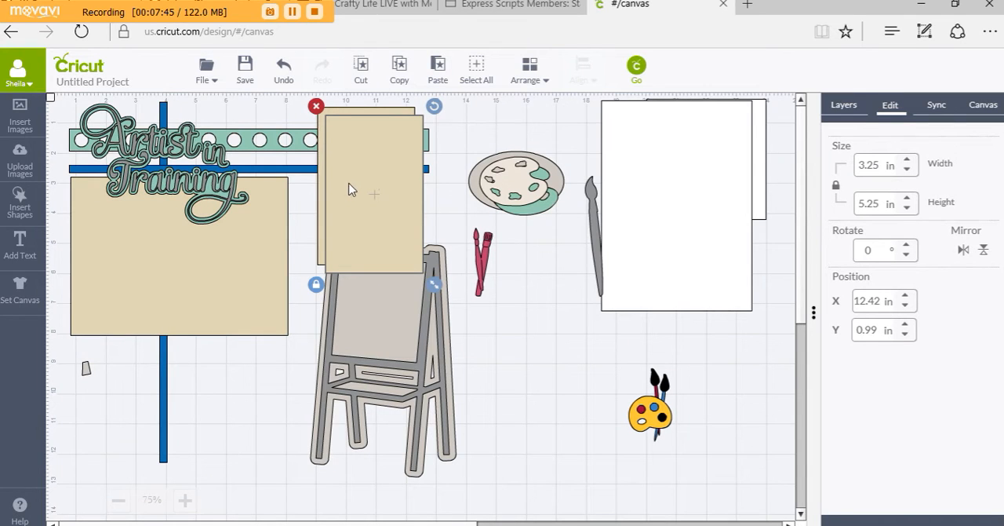
left_click_drag(349, 189, 235, 375)
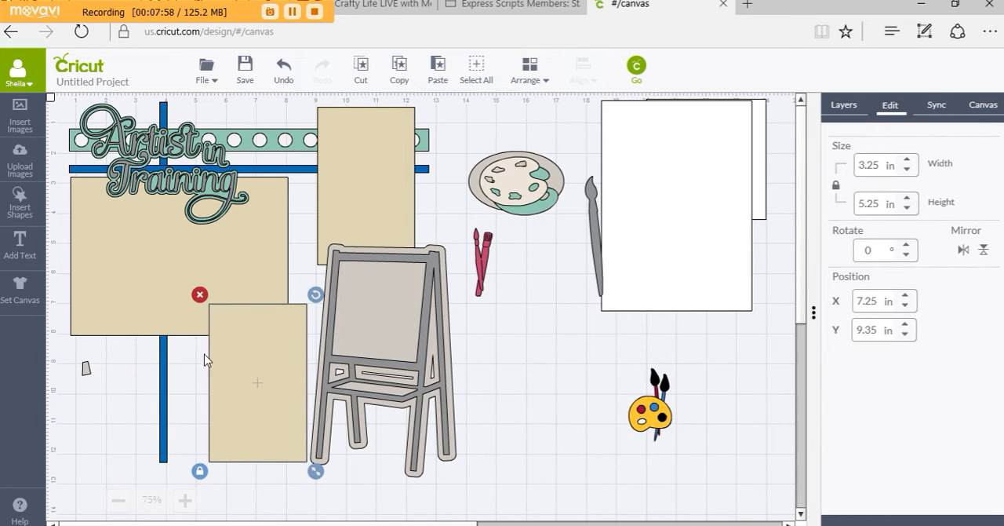
left_click_drag(258, 375, 253, 381)
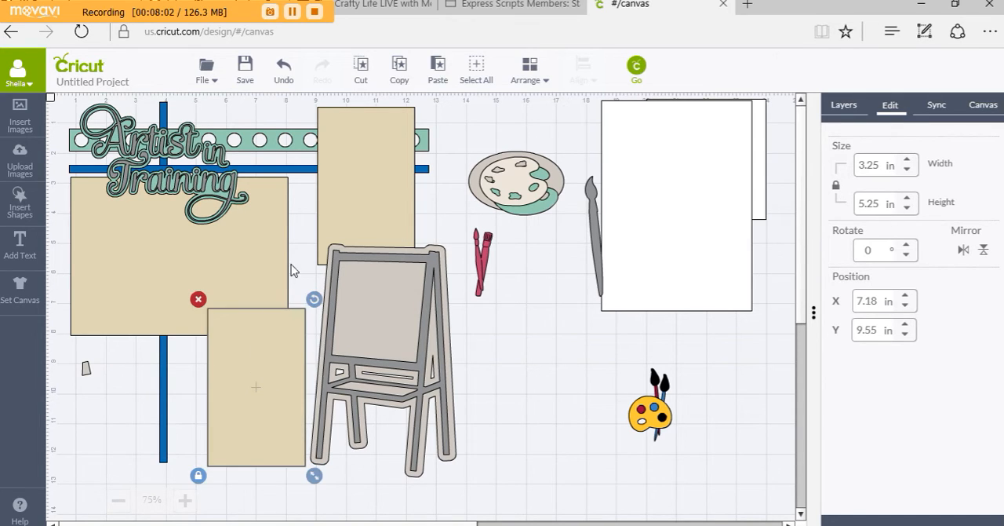
Paste a second copy of the narrow tan rectangle and place it at the layout's lower left, about X 1.13 in, Y 9.49 in
left_click(437, 69)
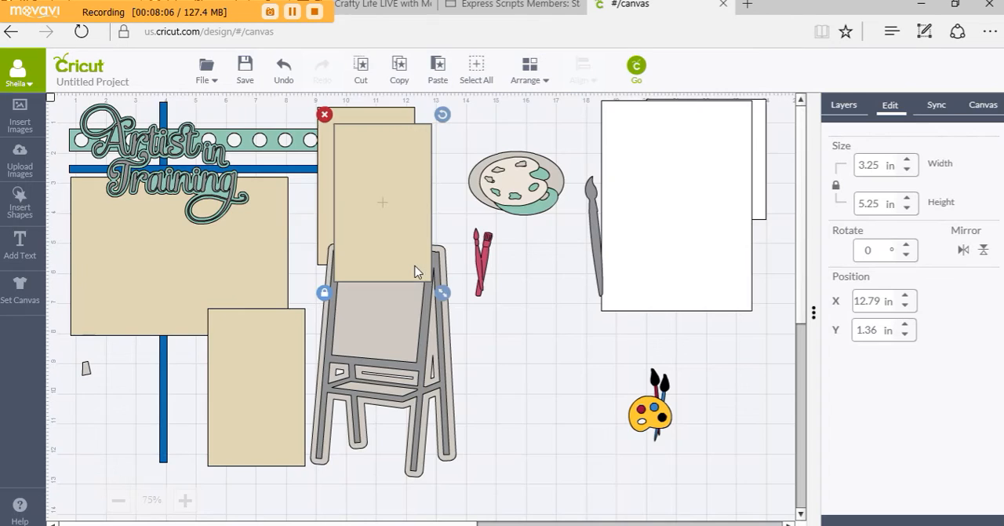
left_click_drag(393, 248, 109, 426)
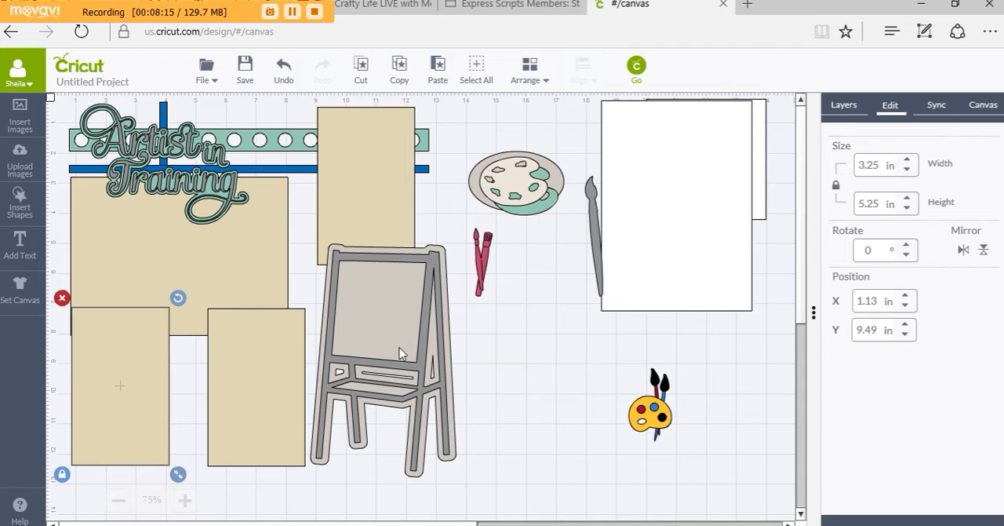
left_click(471, 345)
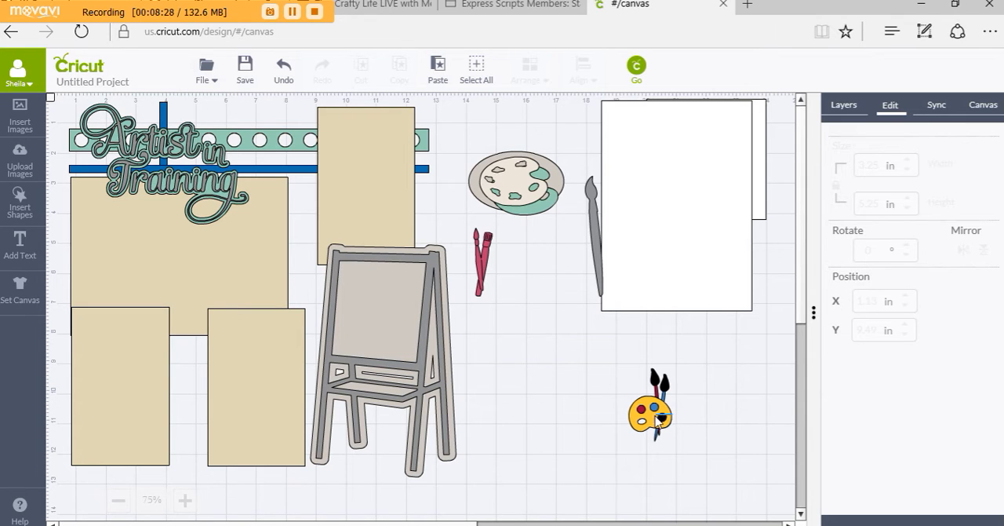
Arrange the yellow palette in front of all layers, place it on the easel's outer edge beside the rectangles, and rotate it to about 353.1°
left_click_drag(651, 423, 518, 396)
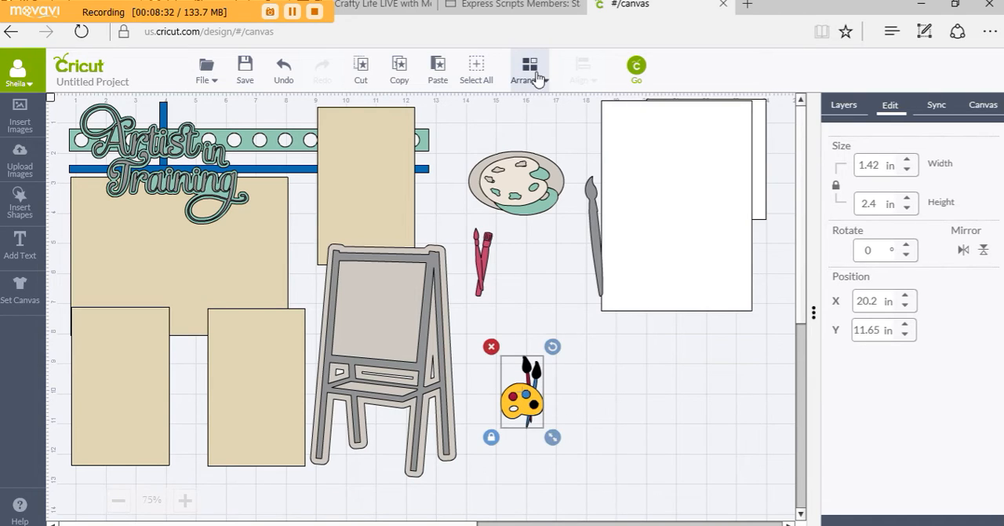
left_click(537, 76)
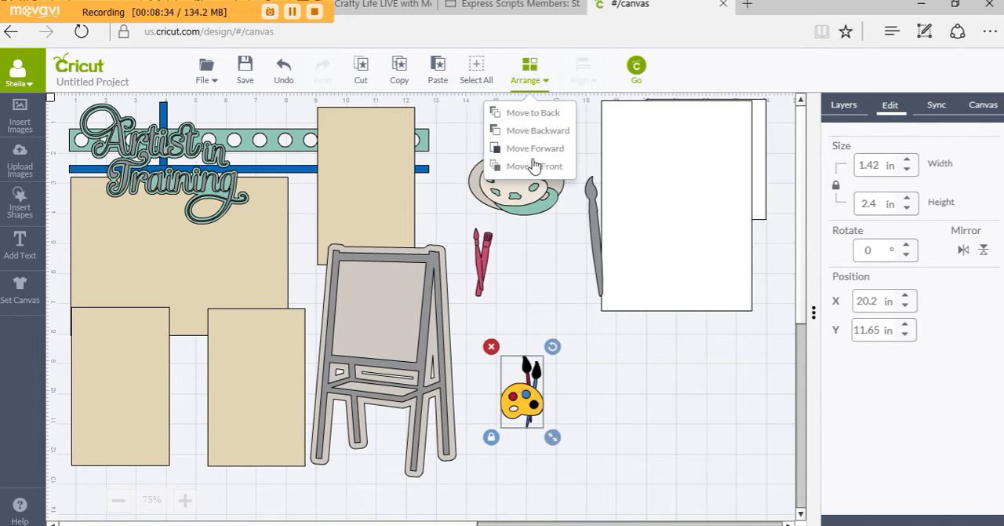
left_click(562, 384)
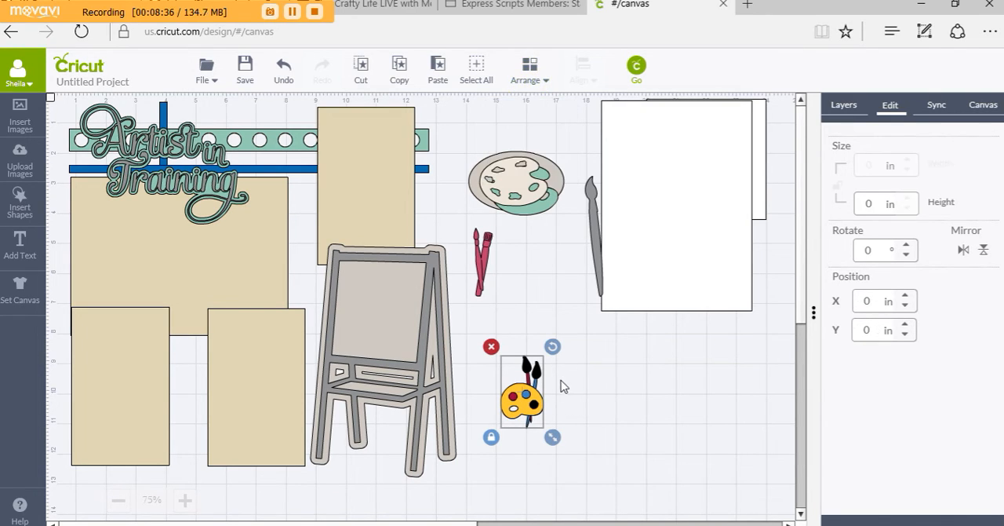
mouse_move(541, 408)
left_mouse_down()
mouse_move(357, 365)
mouse_move(330, 382)
mouse_move(161, 400)
mouse_move(236, 318)
mouse_move(289, 290)
mouse_move(308, 305)
left_mouse_up()
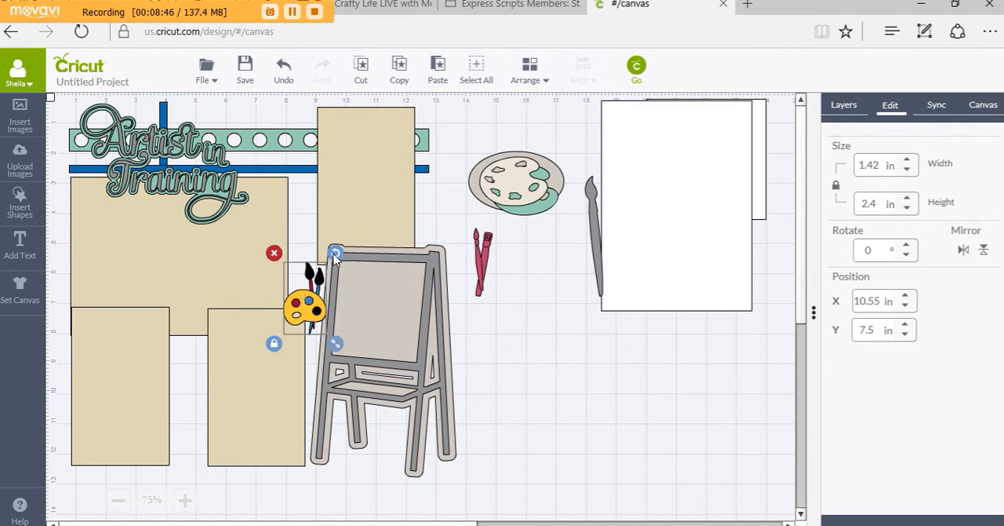
left_click_drag(335, 255, 329, 250)
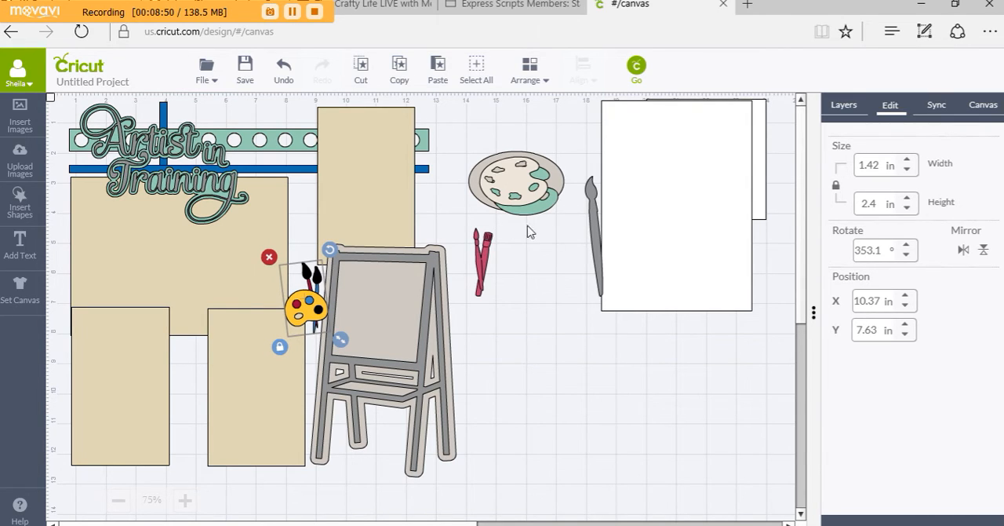
Delete the cream palette, the gray oval, the teal palette and the red brushes from the canvas beside the layout
left_click(844, 107)
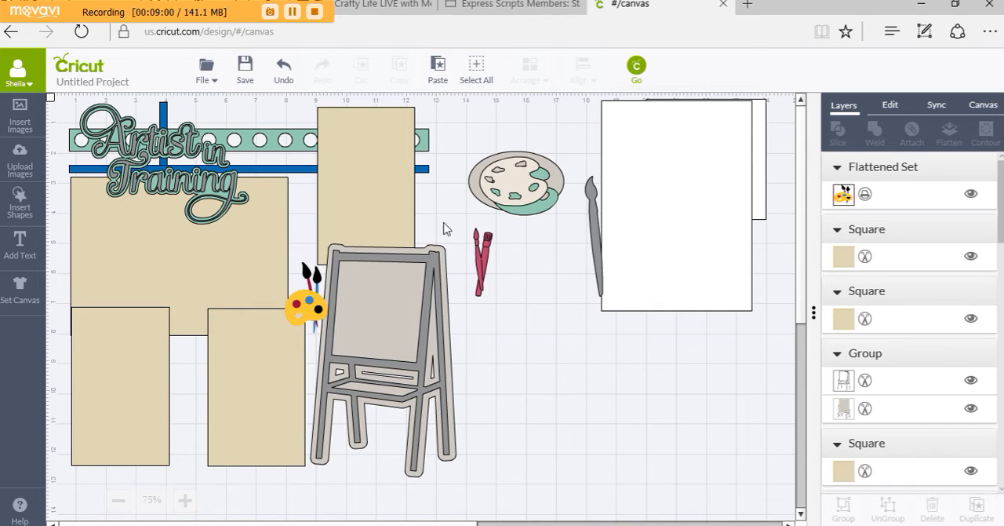
left_click(511, 174)
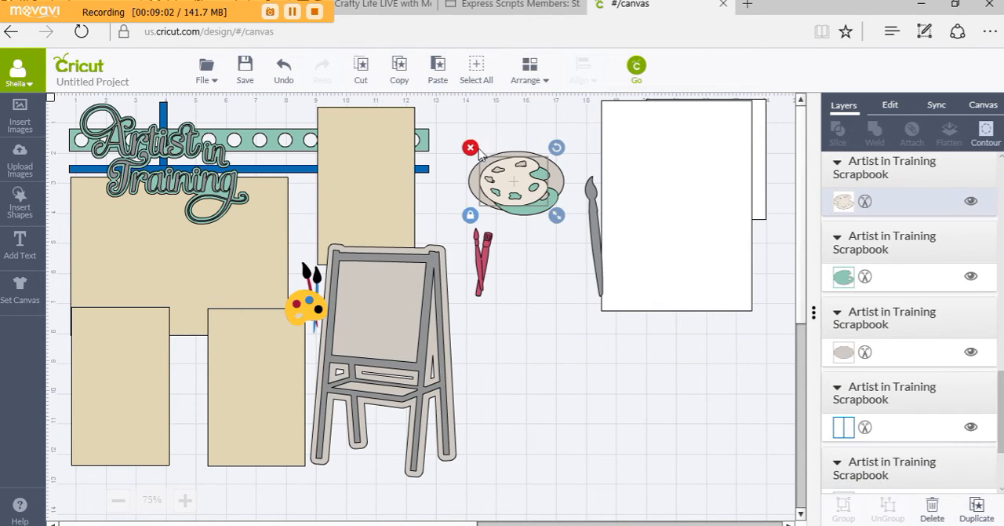
left_click(471, 148)
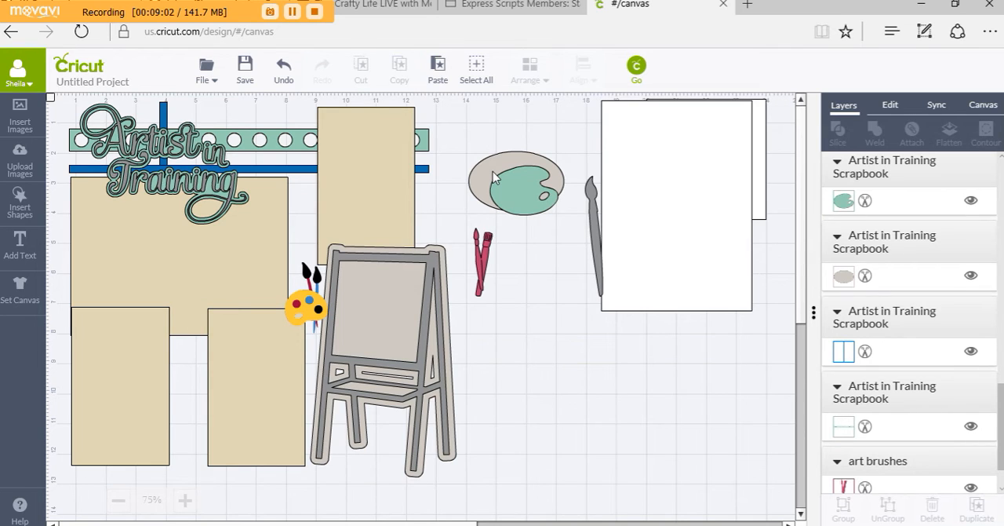
left_click(495, 178)
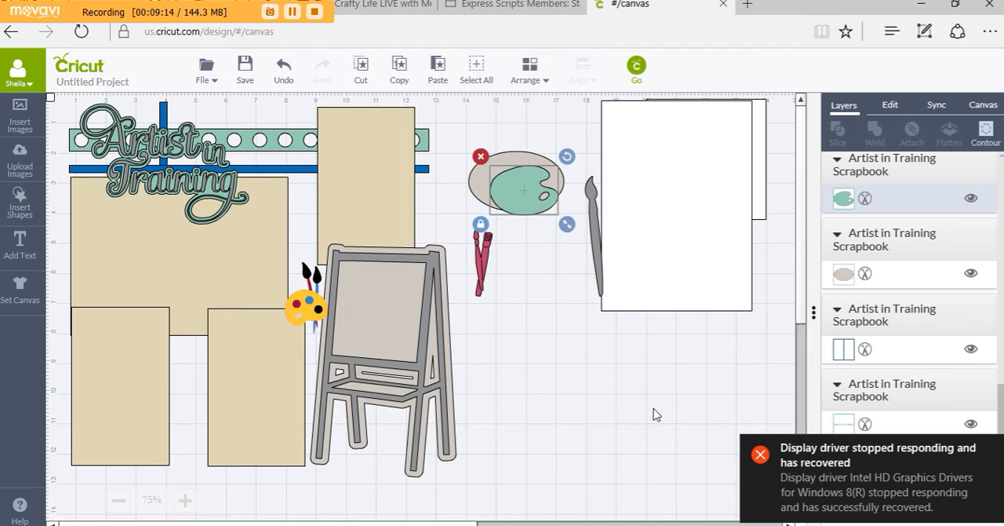
left_click(639, 318)
left_click(761, 459)
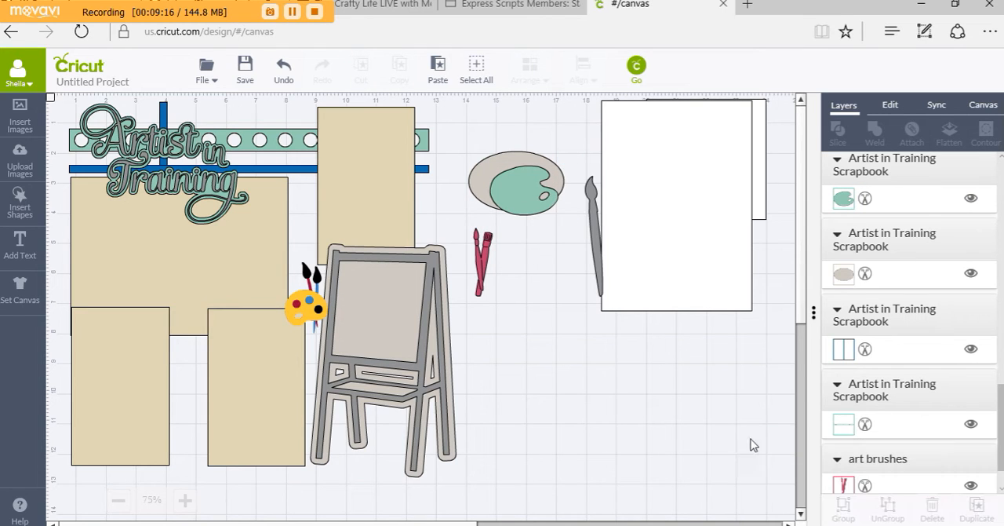
left_click(498, 167)
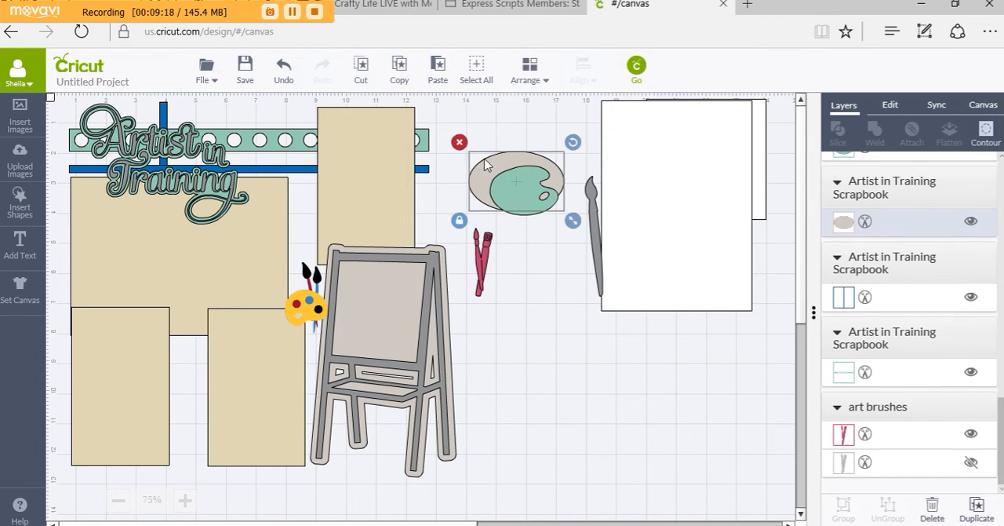
left_click(460, 142)
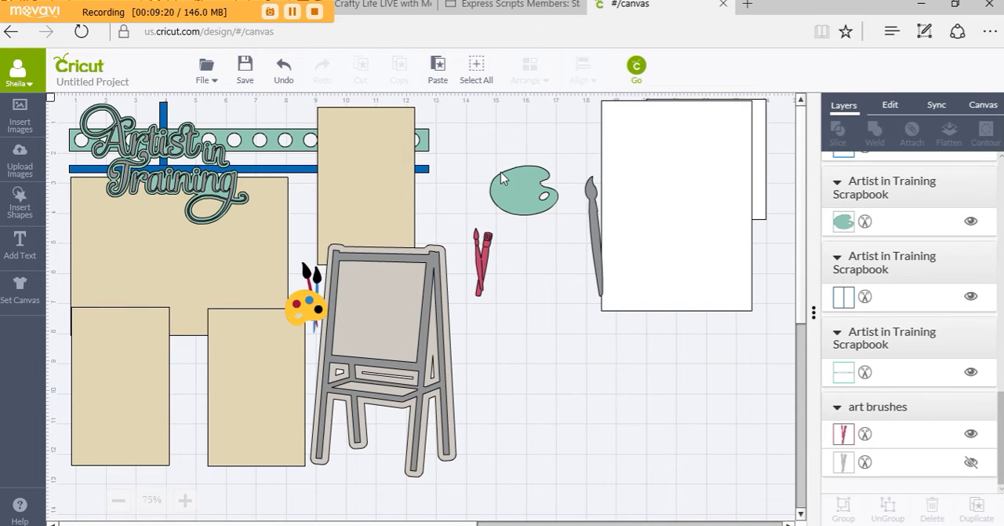
left_click(508, 177)
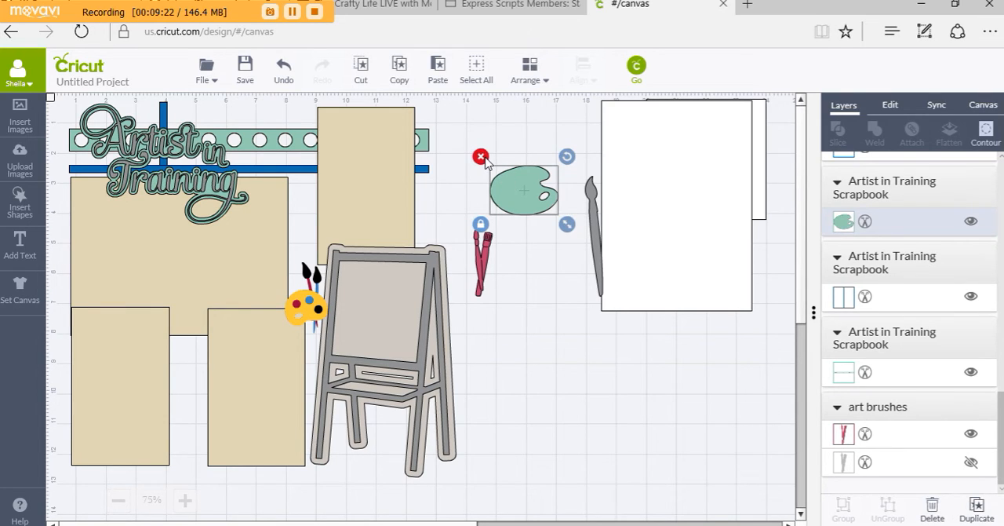
left_click(482, 157)
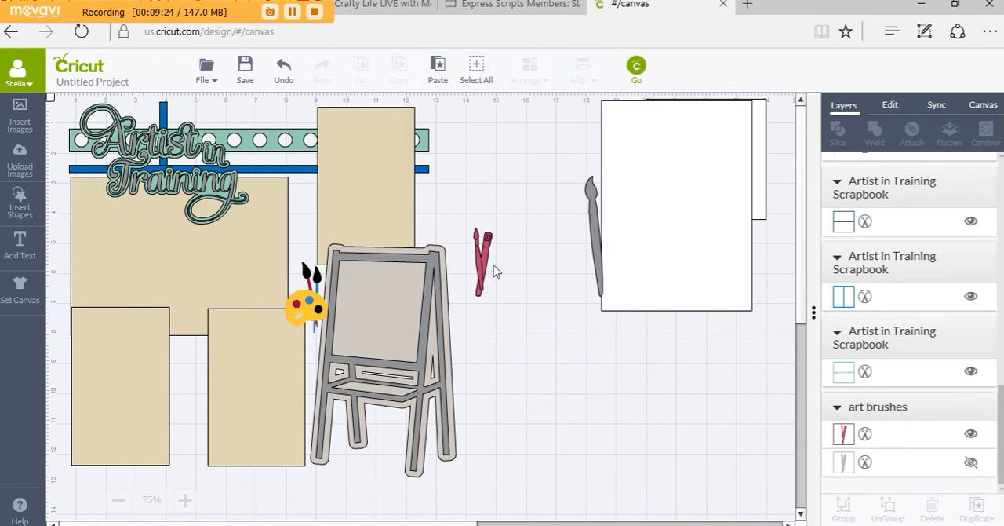
mouse_move(483, 274)
left_mouse_down()
mouse_move(475, 290)
mouse_move(266, 404)
mouse_move(188, 409)
mouse_move(559, 461)
mouse_move(651, 414)
mouse_move(619, 406)
left_mouse_up()
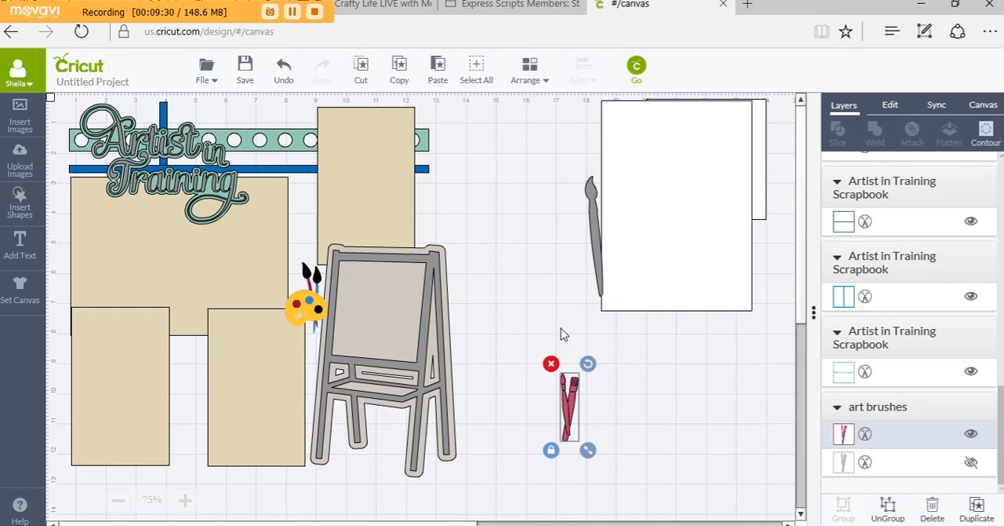
left_click(551, 364)
Place the gray paintbrush in the gap between the two lower tan rectangles
mouse_move(521, 261)
left_mouse_down()
mouse_move(335, 326)
mouse_move(179, 446)
mouse_move(127, 403)
mouse_move(131, 461)
mouse_move(118, 417)
mouse_move(94, 432)
left_mouse_up()
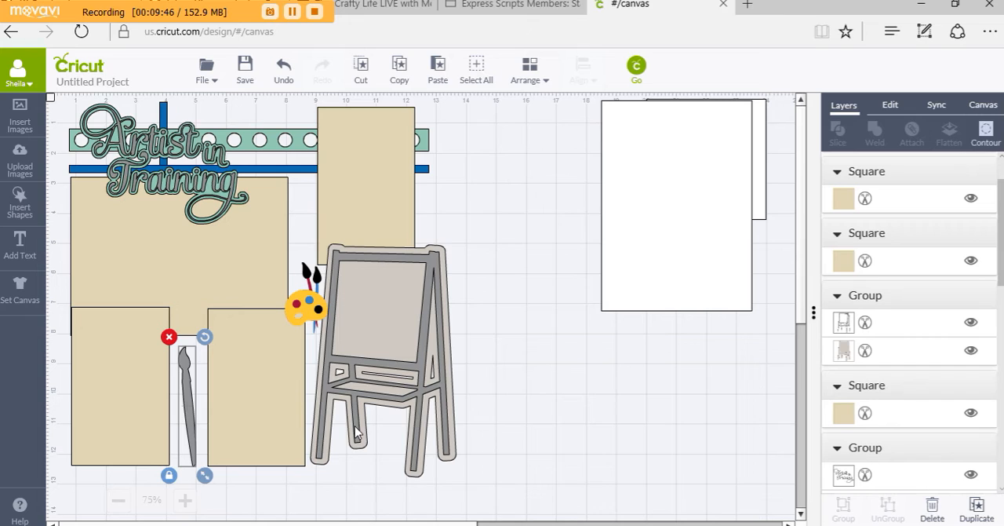
left_click(529, 417)
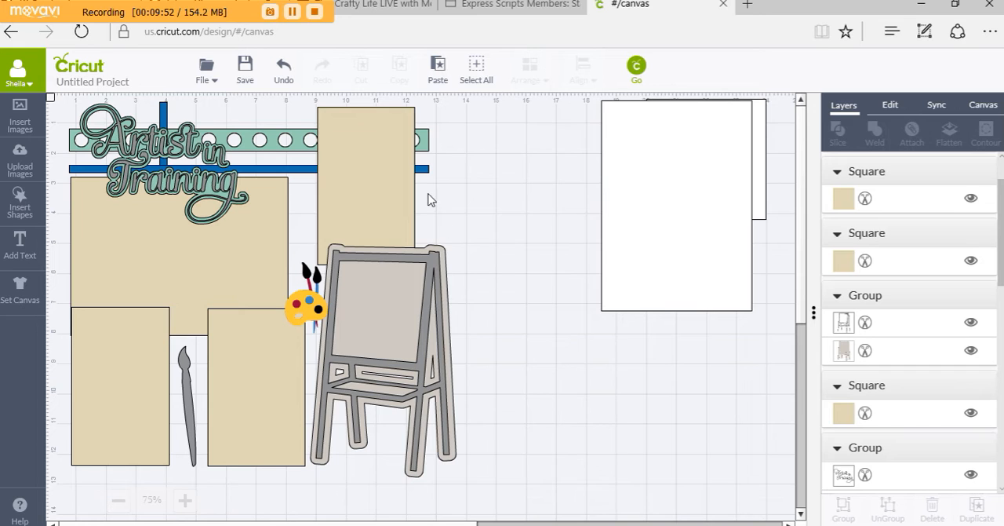
Shift the easel group toward the lower tan rectangles and arrange it in front of all layers
left_click_drag(384, 309, 359, 306)
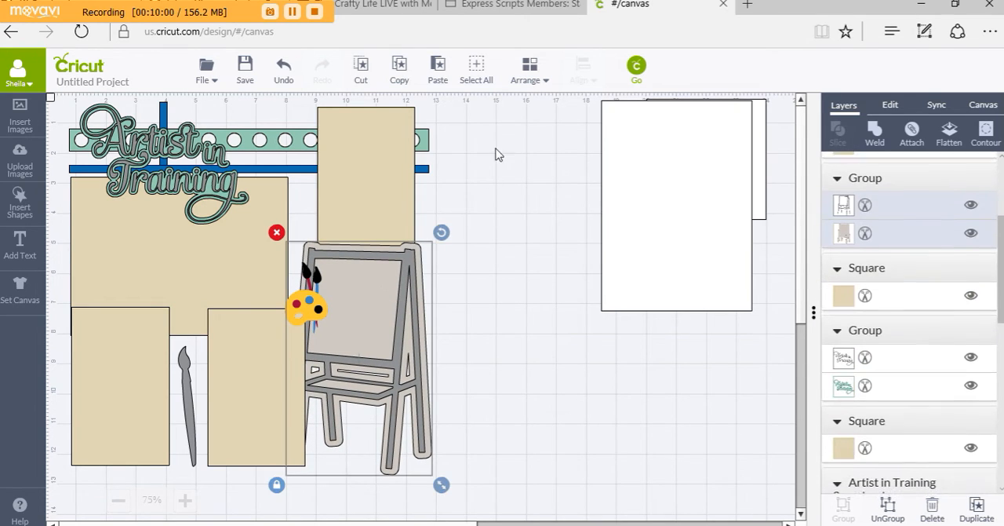
left_click(524, 69)
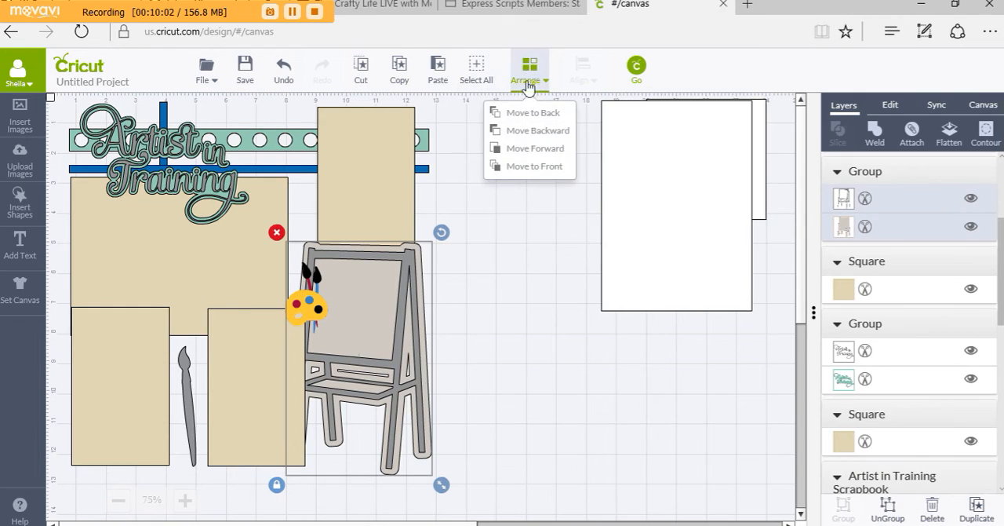
left_click(512, 169)
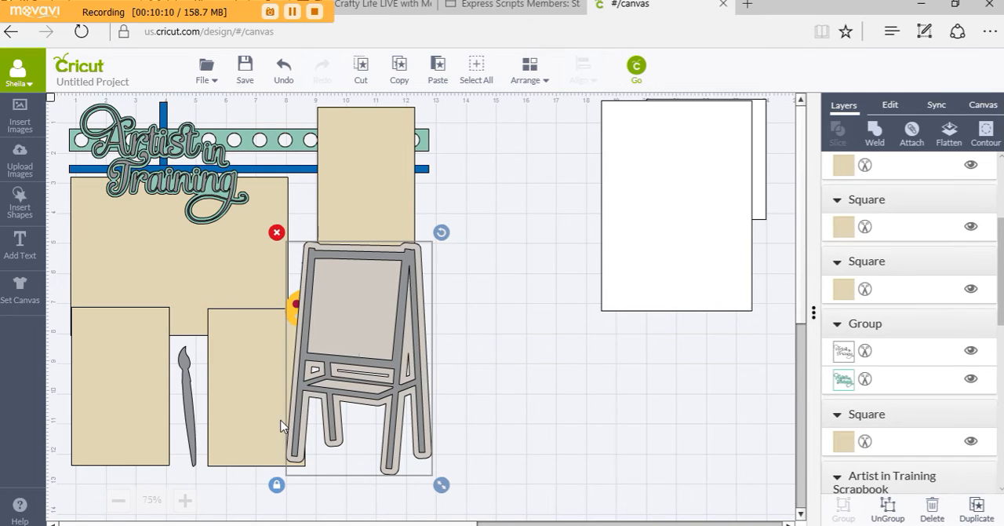
Move the gray paintbrush out to the blank canvas and slide the rectangle nearest the easel close to the other lower rectangle
mouse_move(248, 393)
left_mouse_down()
mouse_move(187, 396)
mouse_move(508, 509)
mouse_move(596, 373)
left_mouse_up()
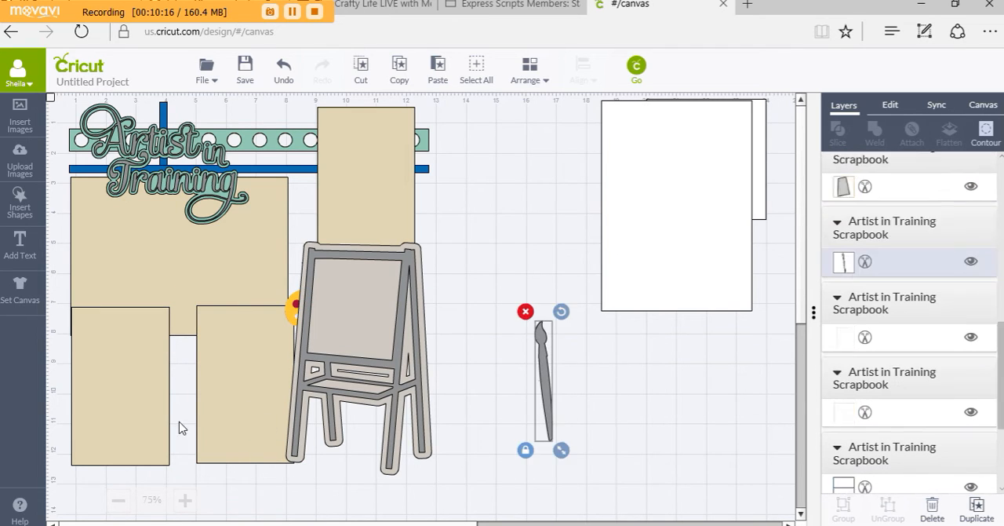
left_click_drag(213, 406, 192, 406)
Move the yellow palette from behind the easel to the blank canvas, then place the easel beside the lower rectangles, below the tall one
mouse_move(295, 304)
left_mouse_down()
mouse_move(284, 302)
mouse_move(291, 307)
left_mouse_up()
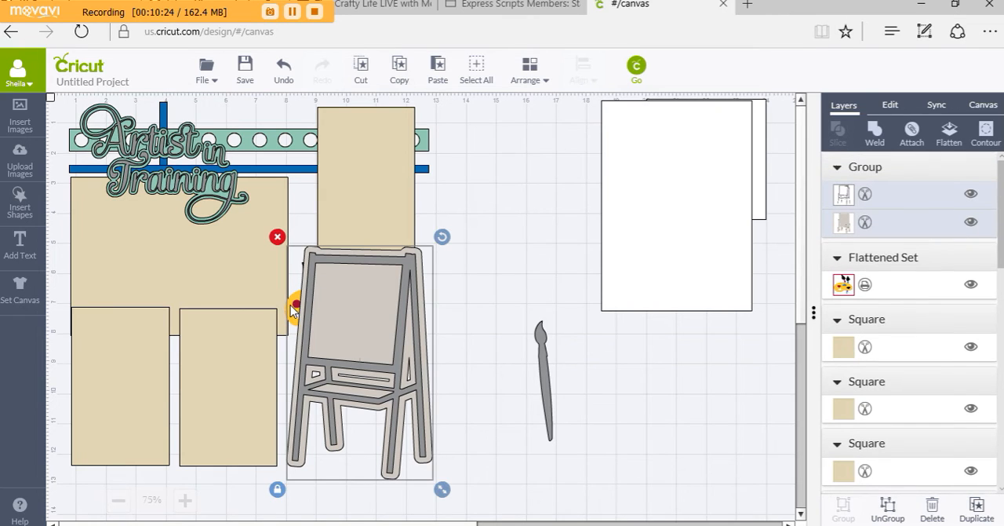
left_click(431, 333)
left_click_drag(412, 323, 440, 325)
mouse_move(306, 342)
left_mouse_down()
mouse_move(584, 454)
mouse_move(593, 441)
left_mouse_up()
left_click_drag(332, 336, 296, 334)
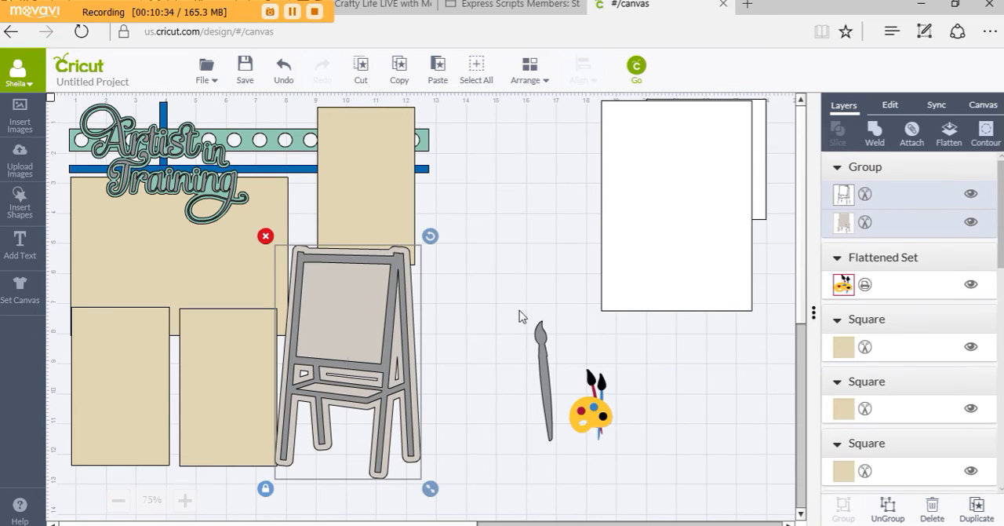
Arrange the yellow palette in front of all layers and place it on the easel's outer leg at the tray, beside the lower rectangle
left_click(596, 429)
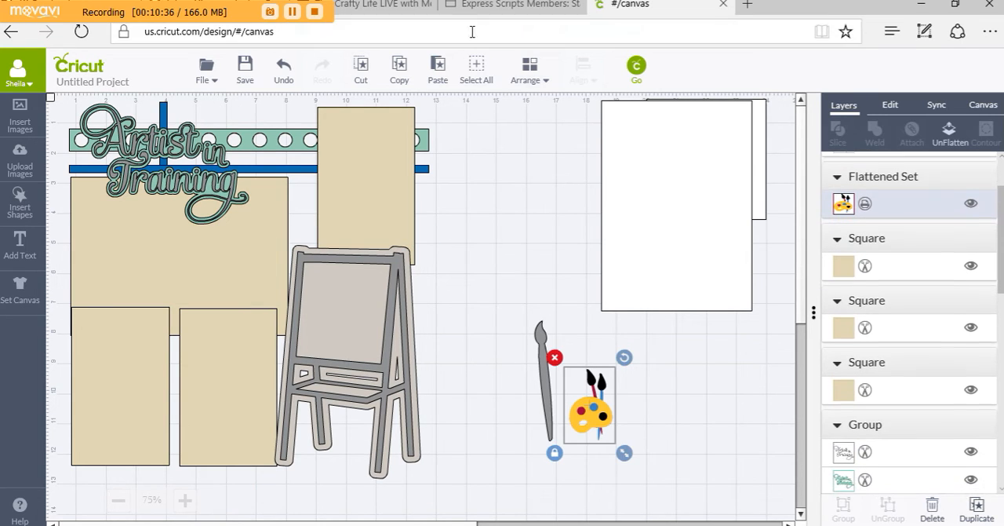
left_click(536, 83)
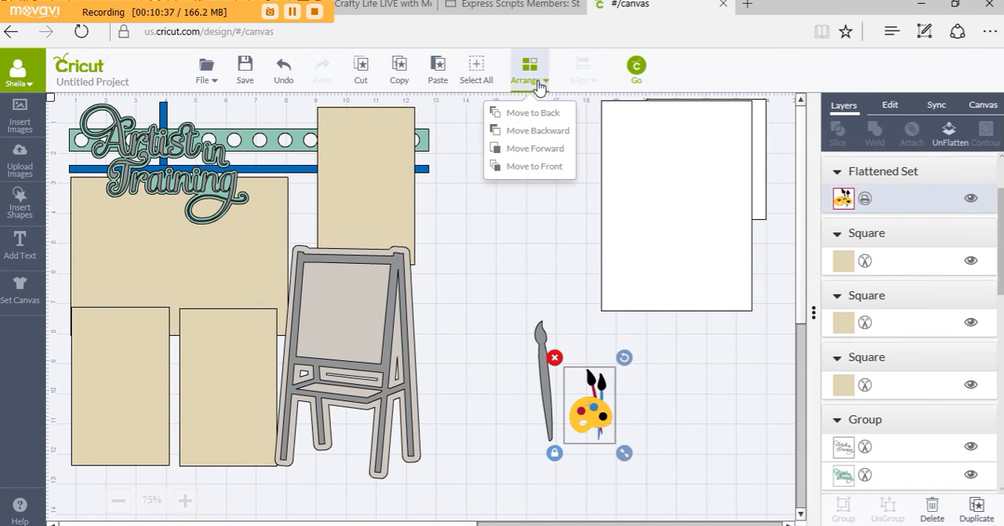
left_click(543, 167)
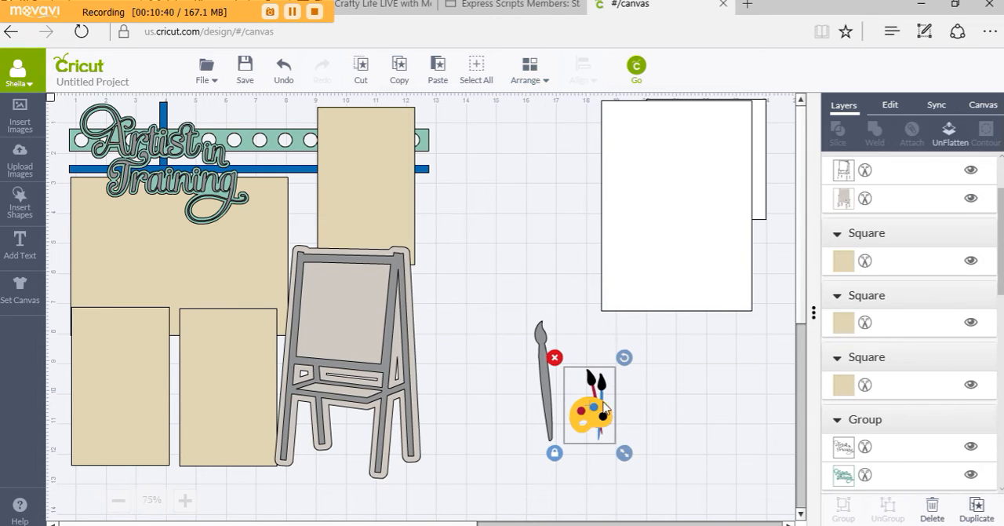
left_click_drag(570, 412, 293, 381)
left_click(475, 385)
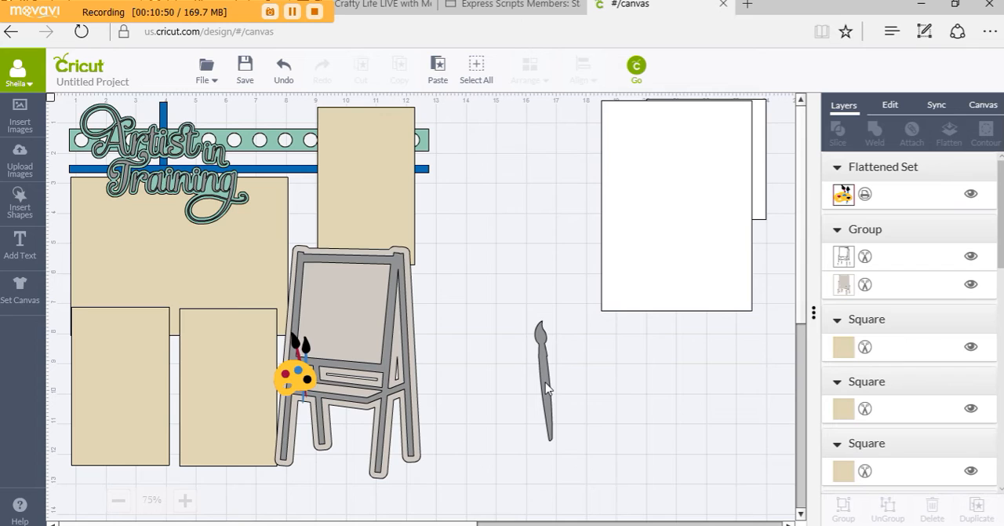
Nudge the Artist in Training title group slightly upward over the strips
left_click(211, 182)
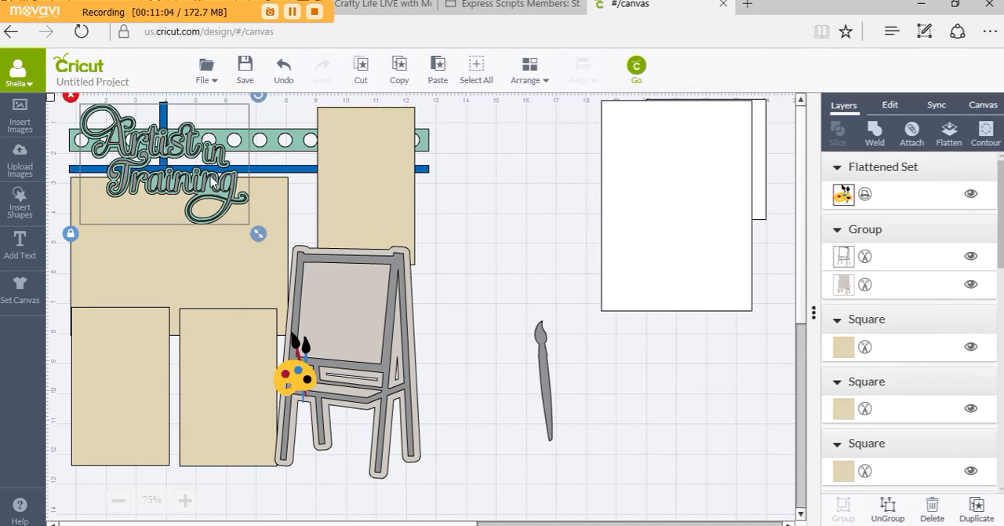
left_click_drag(212, 182, 210, 179)
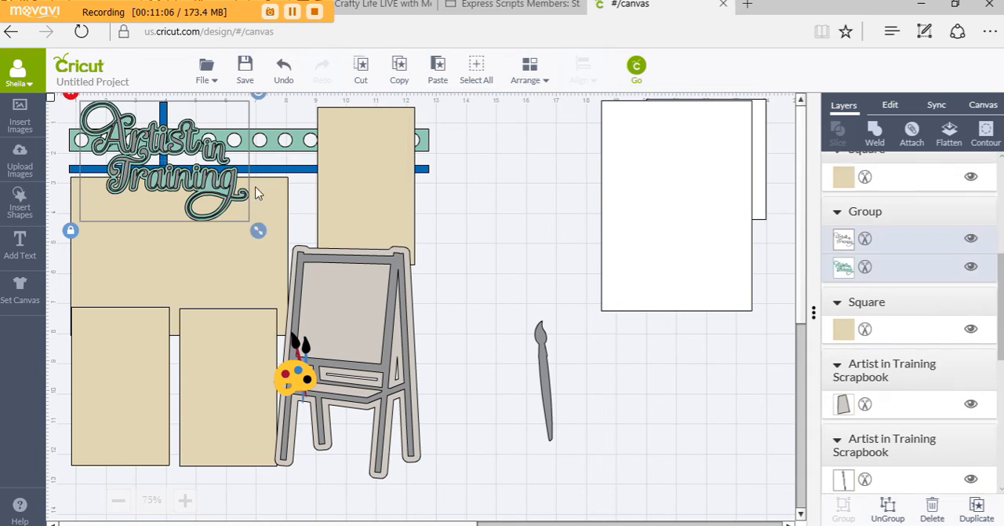
left_click(457, 233)
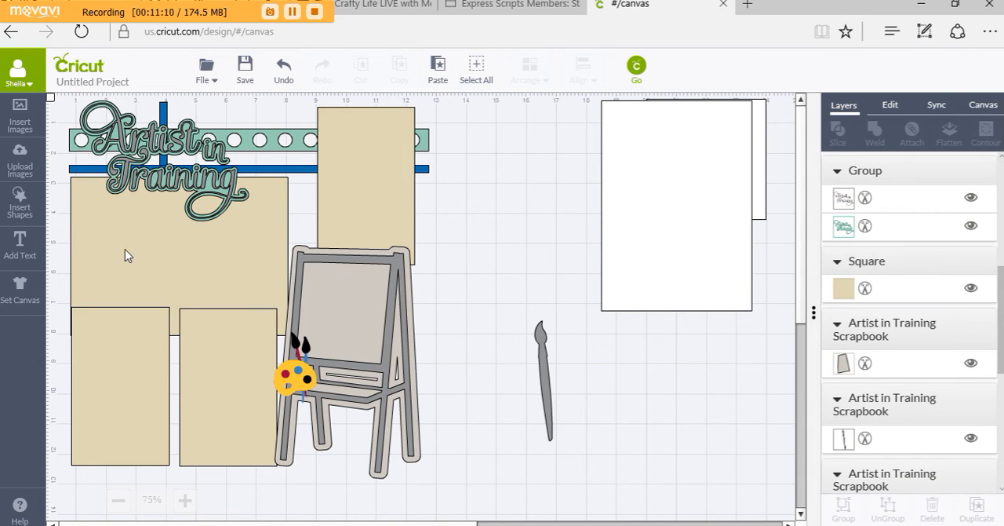
Arrange the large tan rectangle in front of all layers, then bring the Artist in Training title group in front of it
left_click(158, 272)
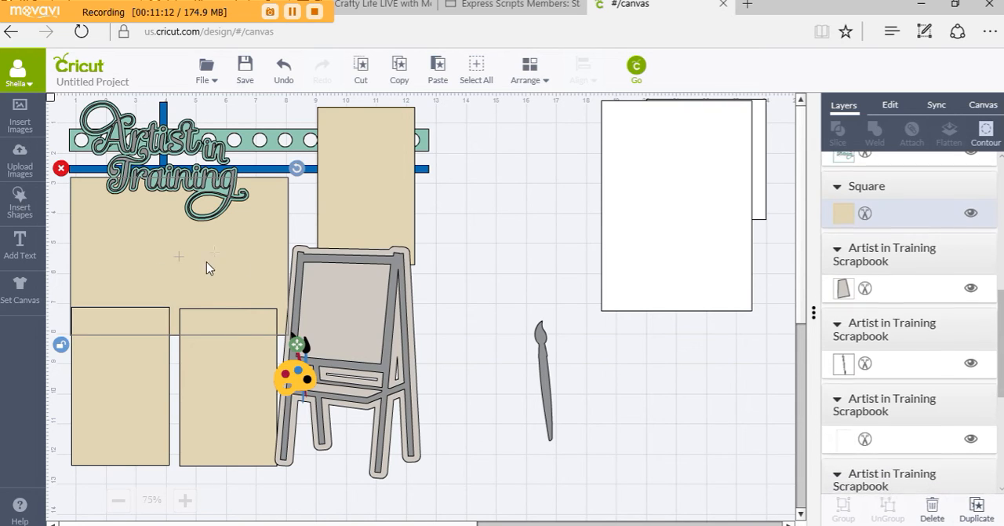
left_click(537, 80)
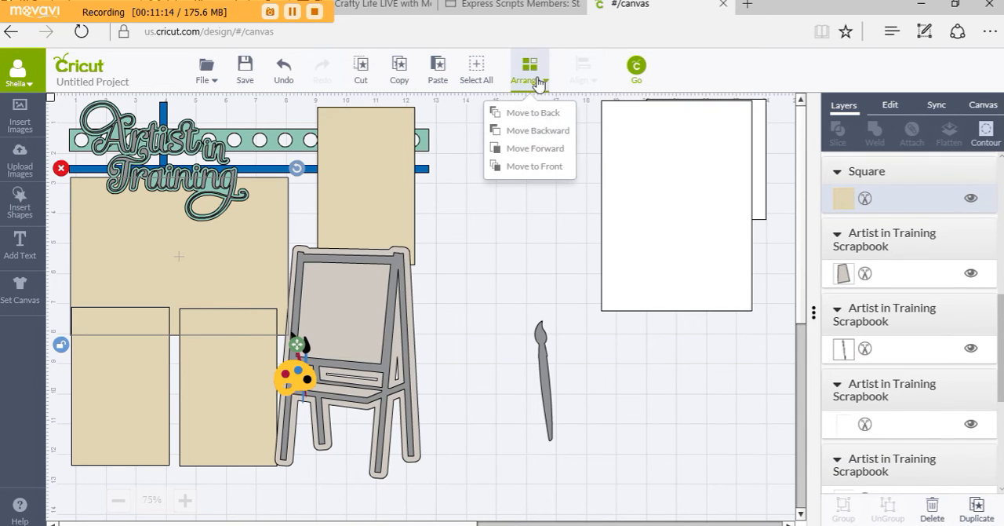
left_click(526, 170)
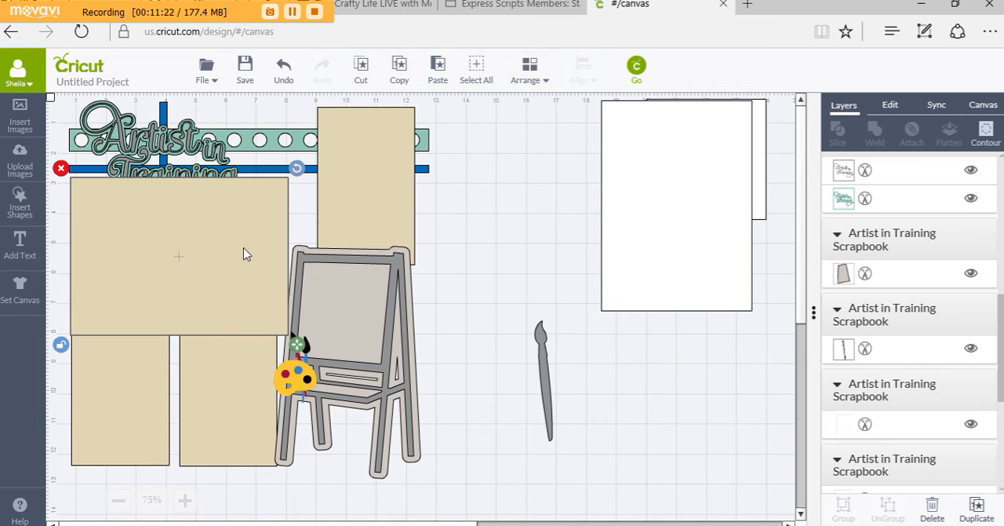
key("ctrl+g")
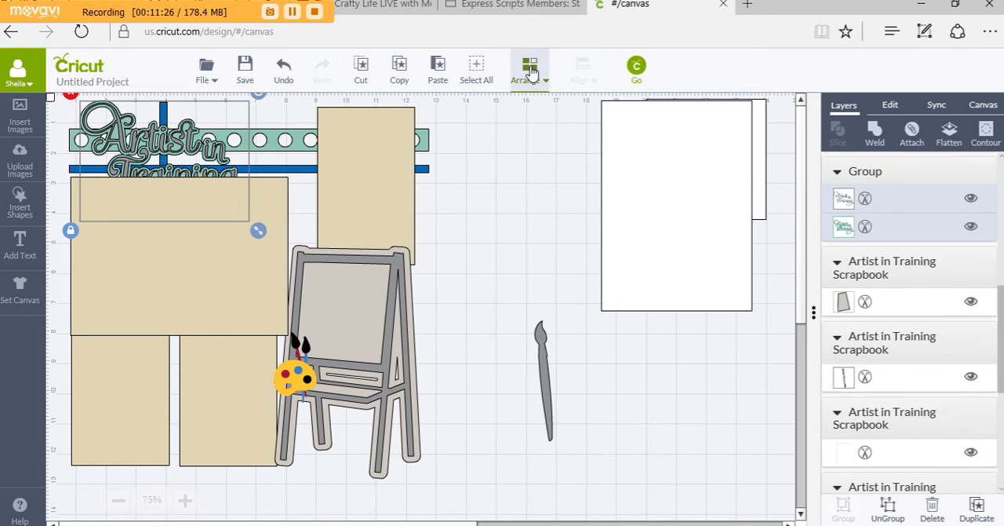
left_click(529, 72)
left_click(531, 168)
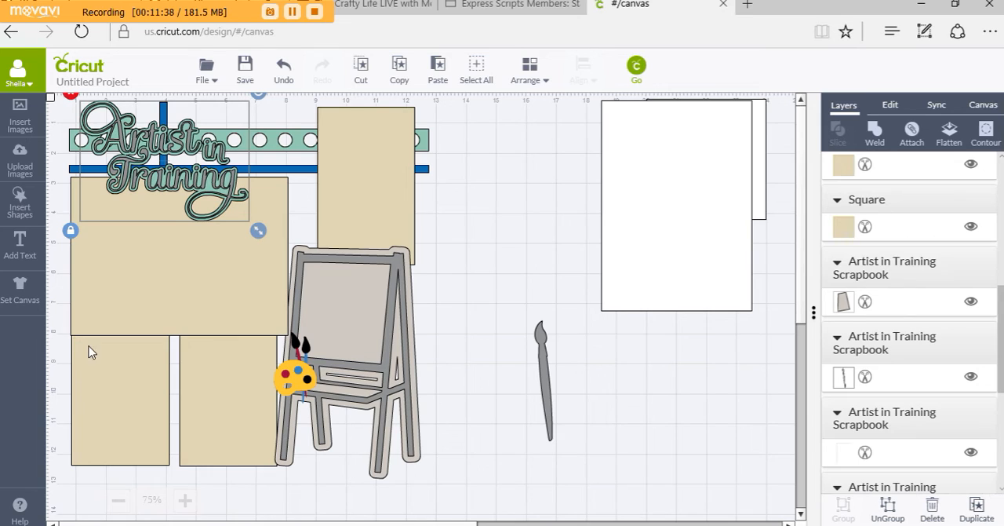
Widen the tall tan rectangle above the easel and shift it toward the large tan rectangle
left_click(487, 256)
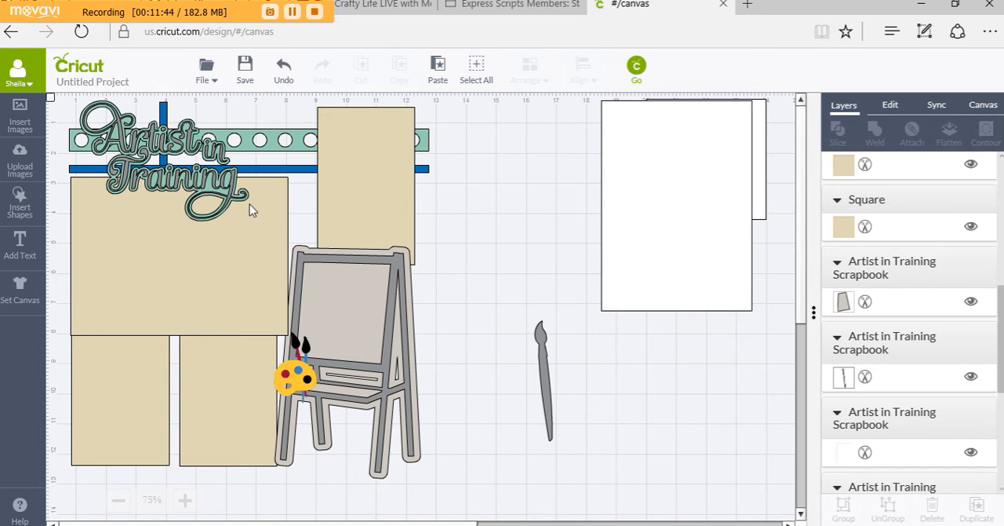
left_click(327, 186)
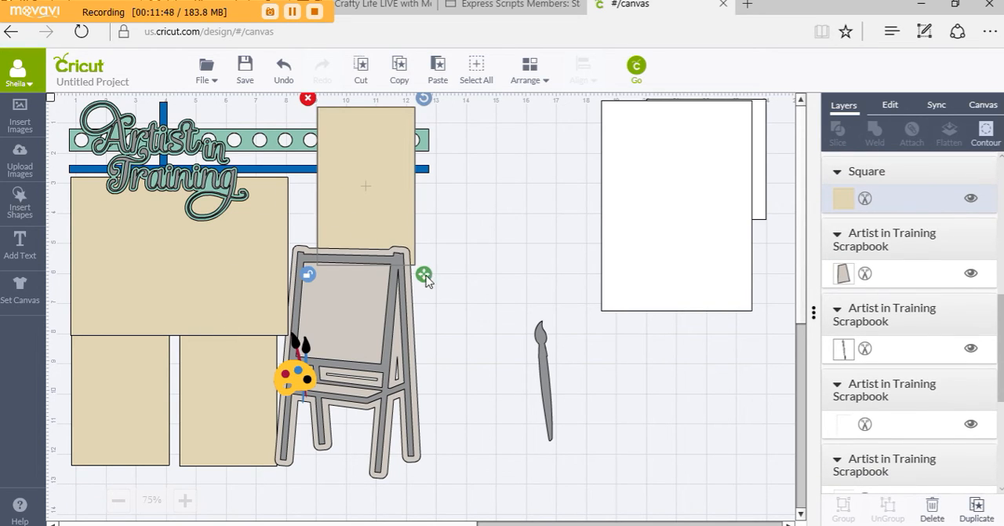
left_click_drag(423, 276, 442, 273)
left_click_drag(379, 214, 359, 215)
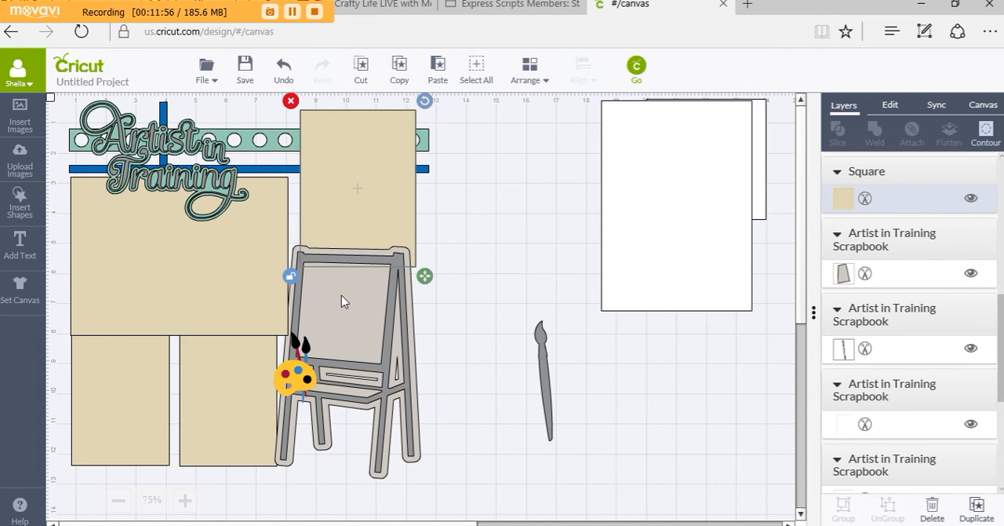
left_click(508, 287)
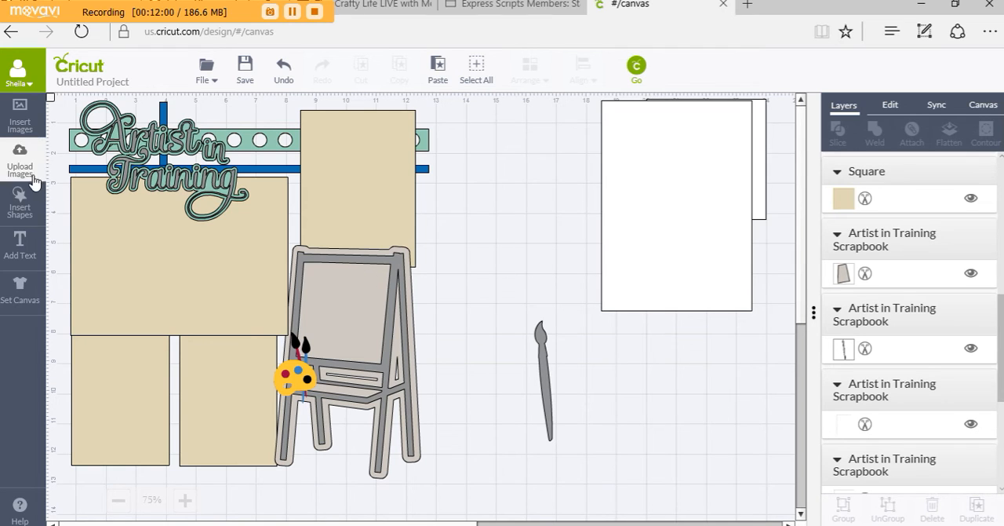
Insert a square on the easel's board and stretch it with unlocked proportions to fill the board area
left_click(20, 201)
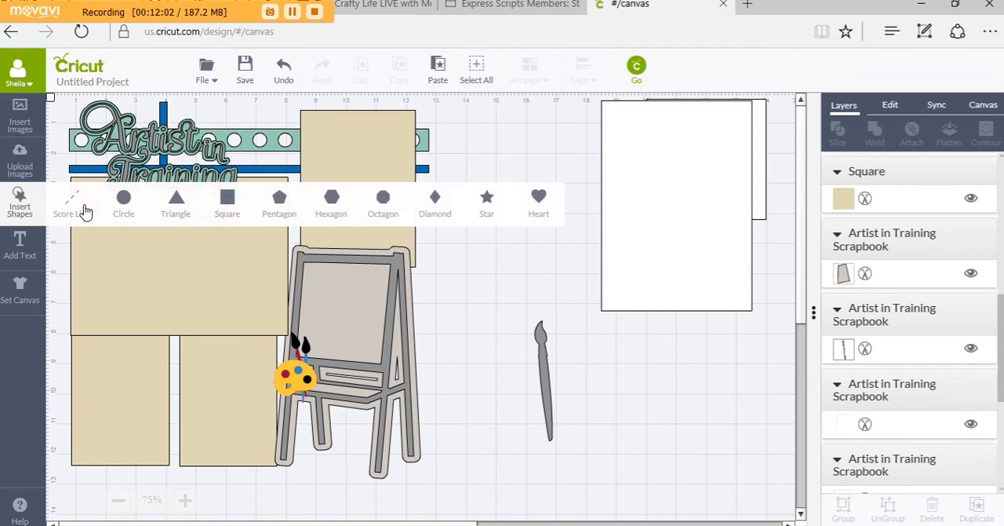
left_click(224, 210)
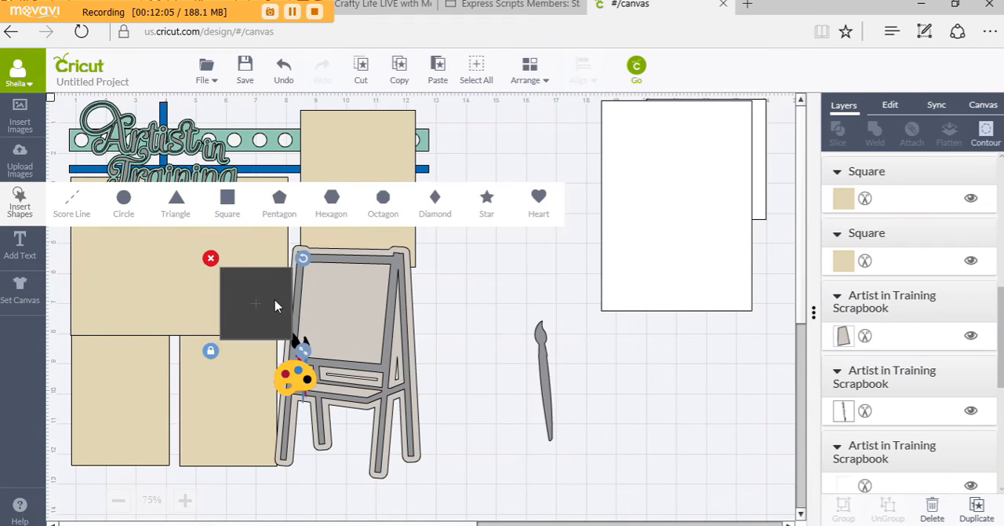
left_click_drag(297, 300, 380, 309)
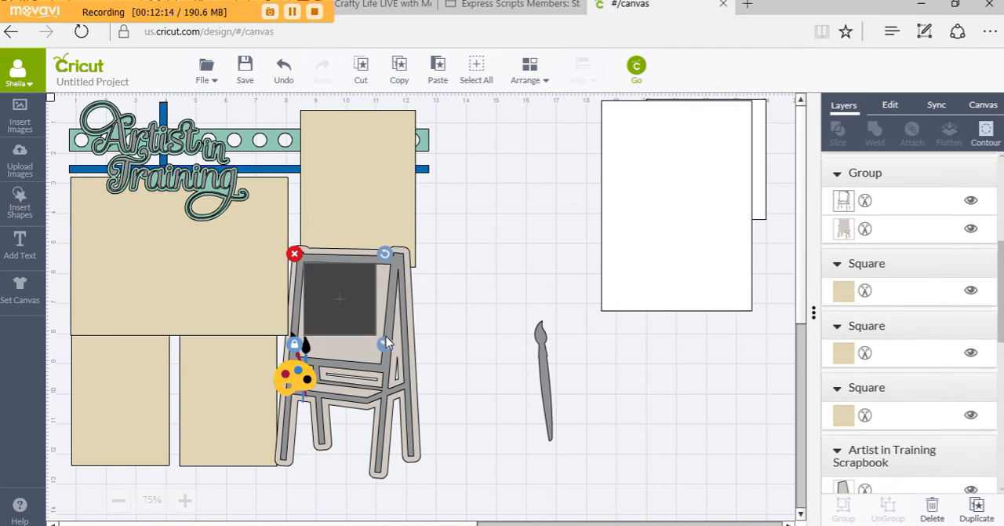
left_click_drag(394, 351, 397, 380)
left_click(295, 355)
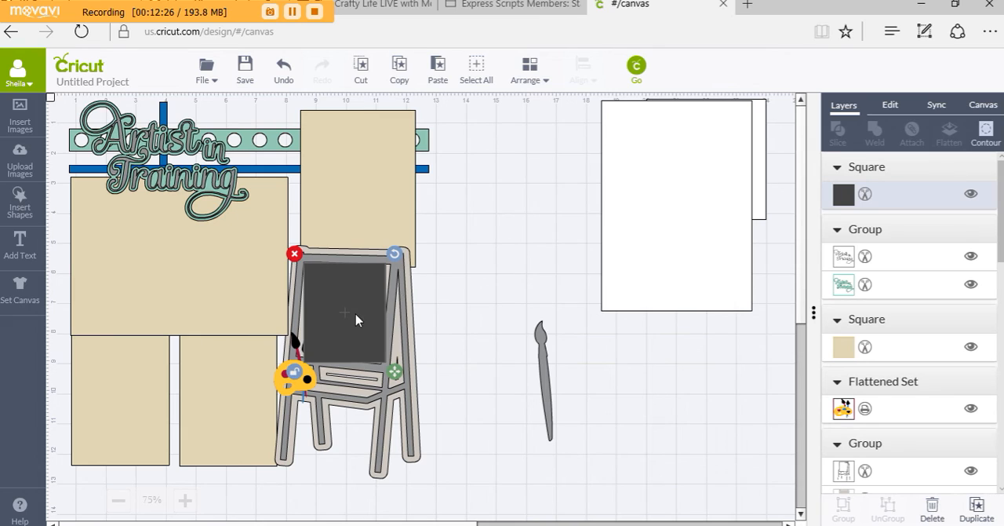
left_click_drag(344, 311, 344, 310)
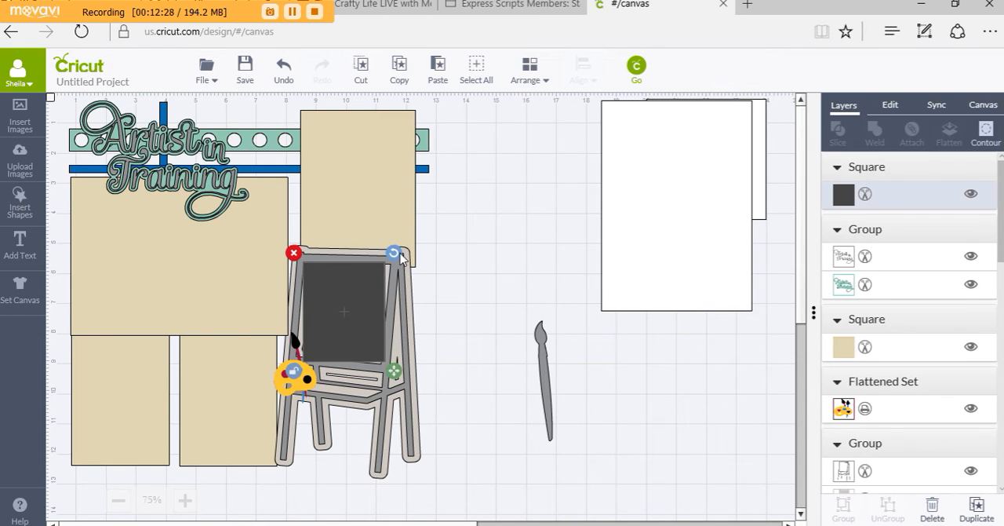
Tilt and fine-tune the dark square to match the easel board's slant, and raise the palette slightly along the easel's leg
left_click_drag(397, 258, 396, 267)
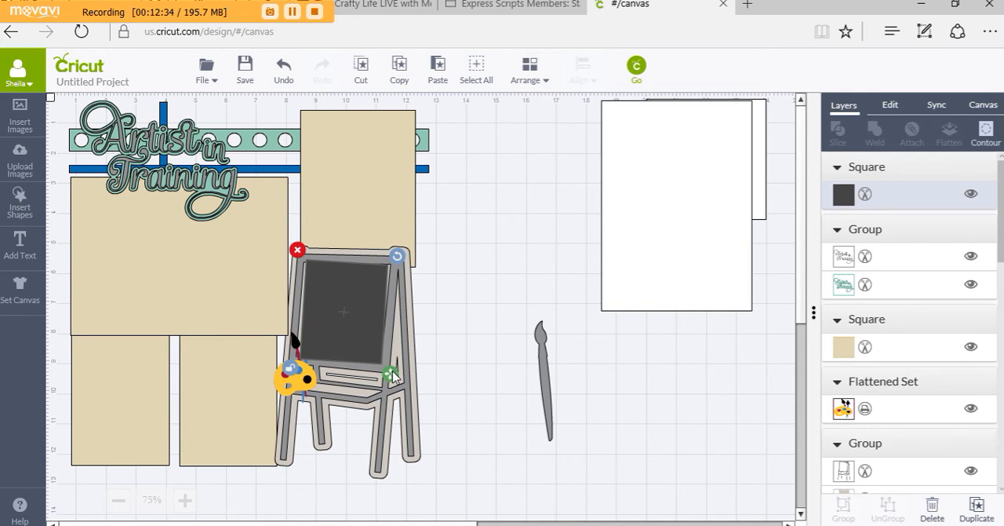
left_click_drag(392, 377, 396, 380)
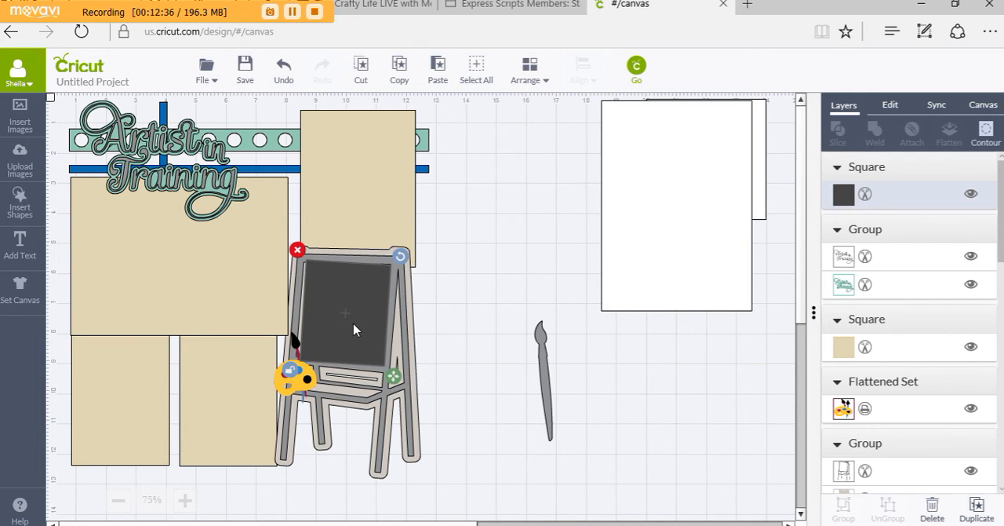
left_click_drag(353, 330, 351, 326)
left_click_drag(395, 259, 396, 264)
left_click_drag(298, 378, 297, 357)
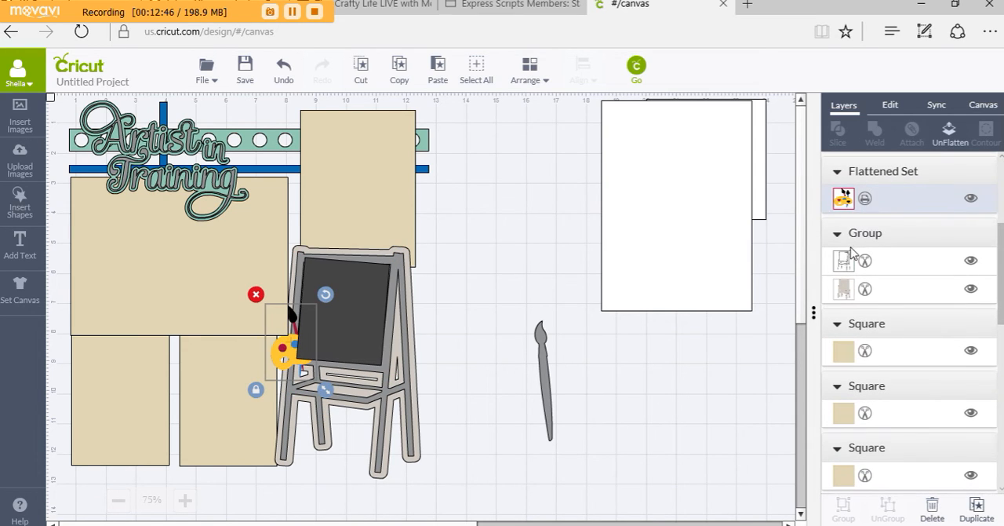
Recolor the square on the easel's board to tan #e1d7b6
scroll(855, 259, "up", 5)
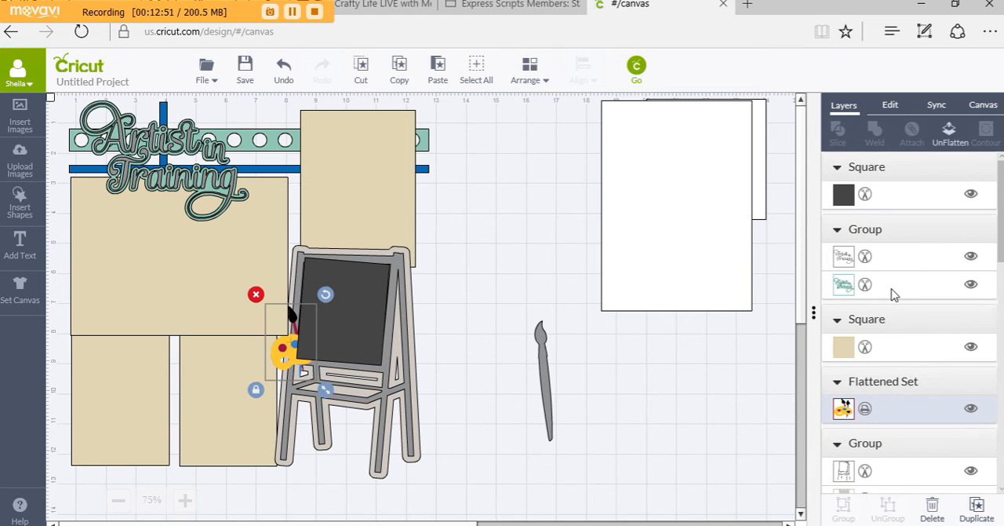
left_click(845, 200)
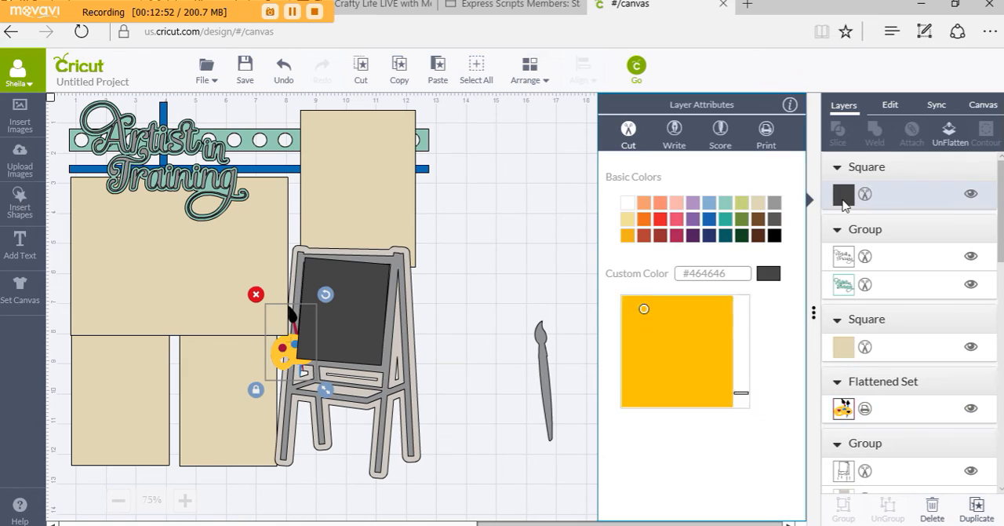
left_click(756, 205)
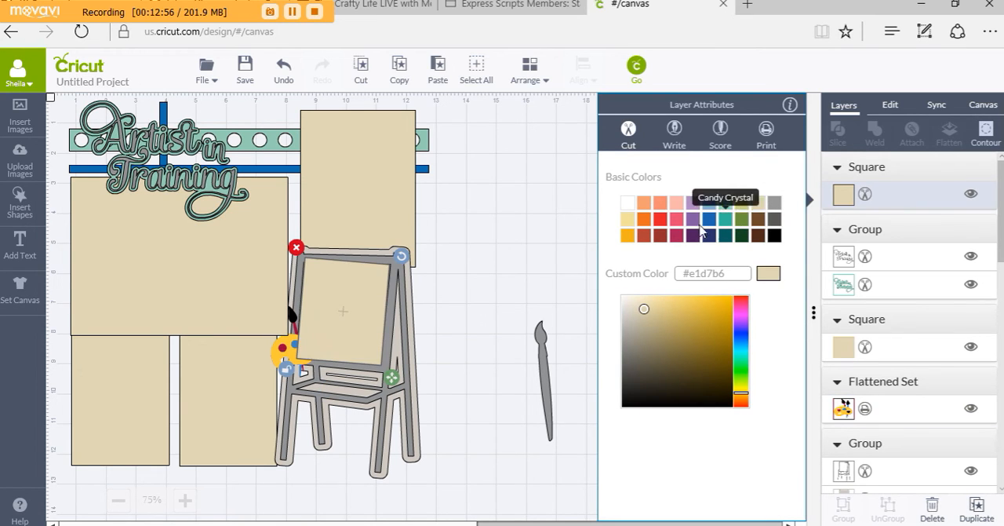
left_click(545, 208)
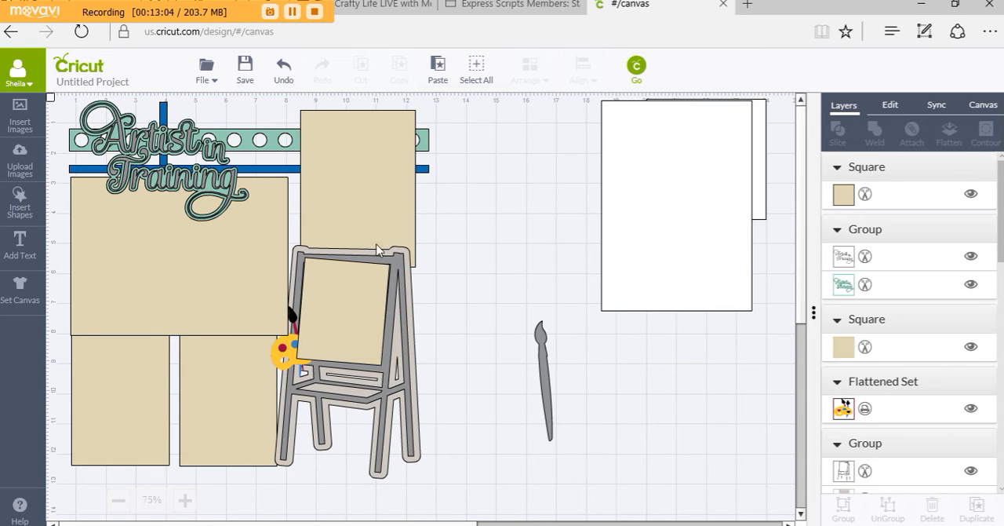
Flatten the Artist in Training title group, and unflatten it again into its separate layers
left_click(196, 187)
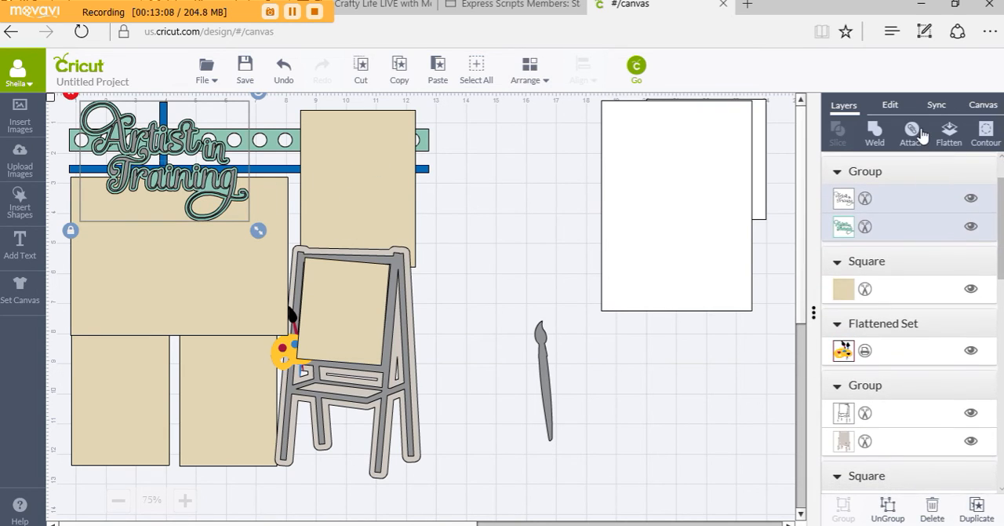
left_click(951, 139)
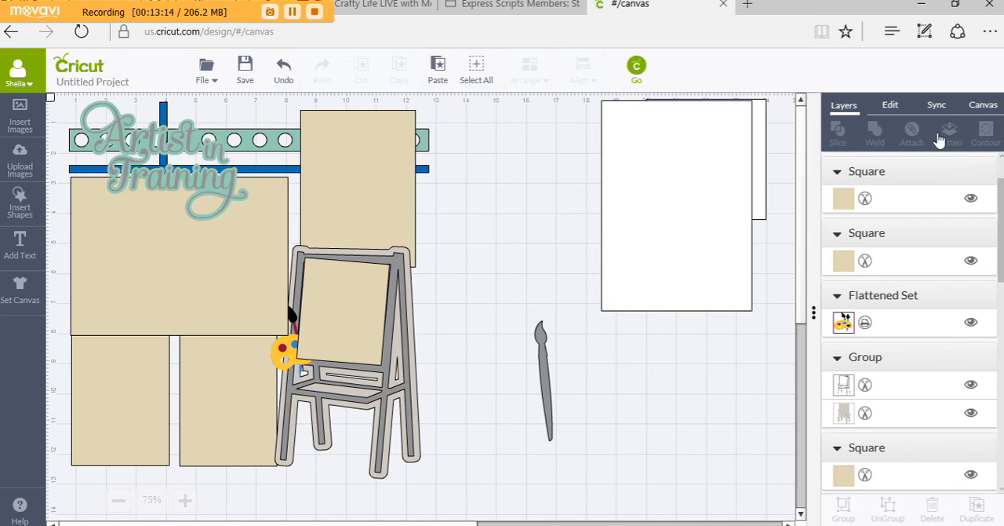
left_click(194, 145)
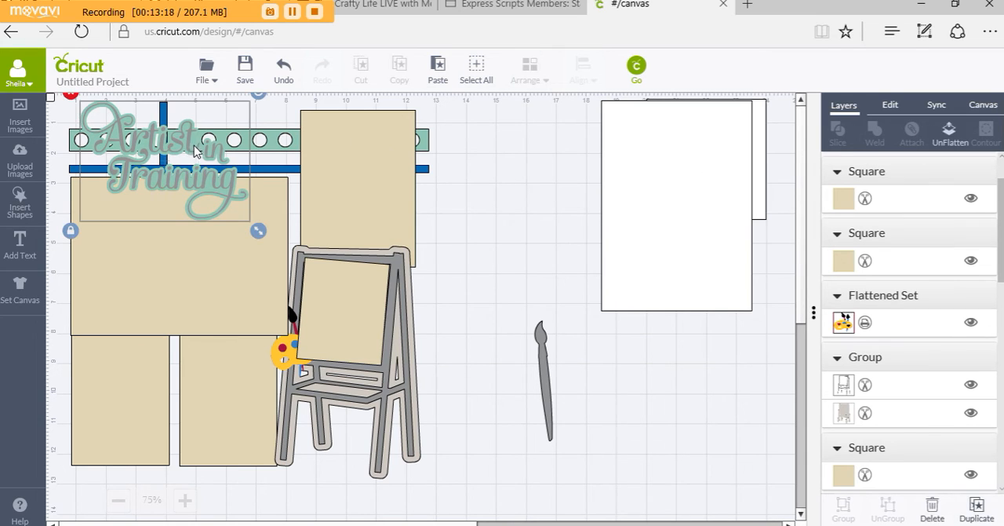
left_click(949, 135)
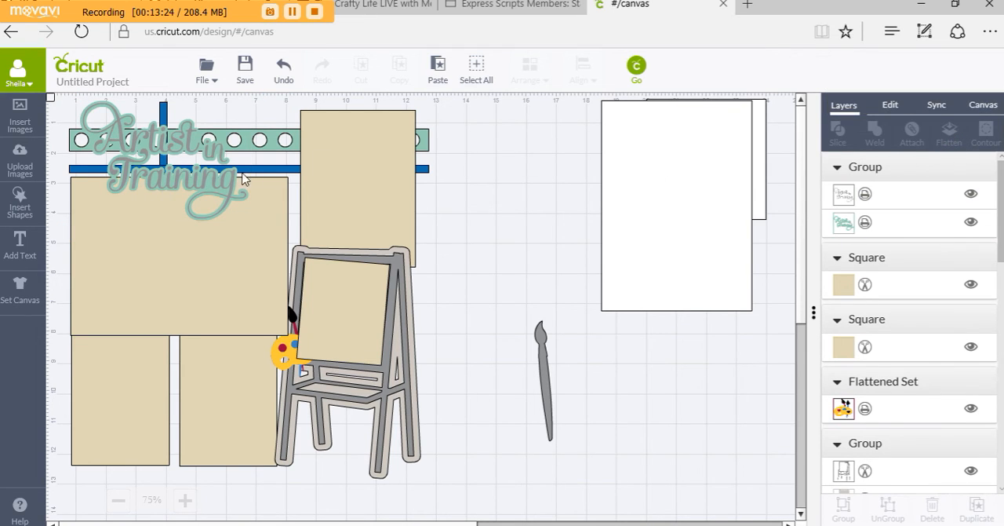
Move the title group to the blank canvas beside the layout and recolor its lettering layer black
left_click_drag(214, 183, 704, 238)
scroll(928, 158, "down", 9)
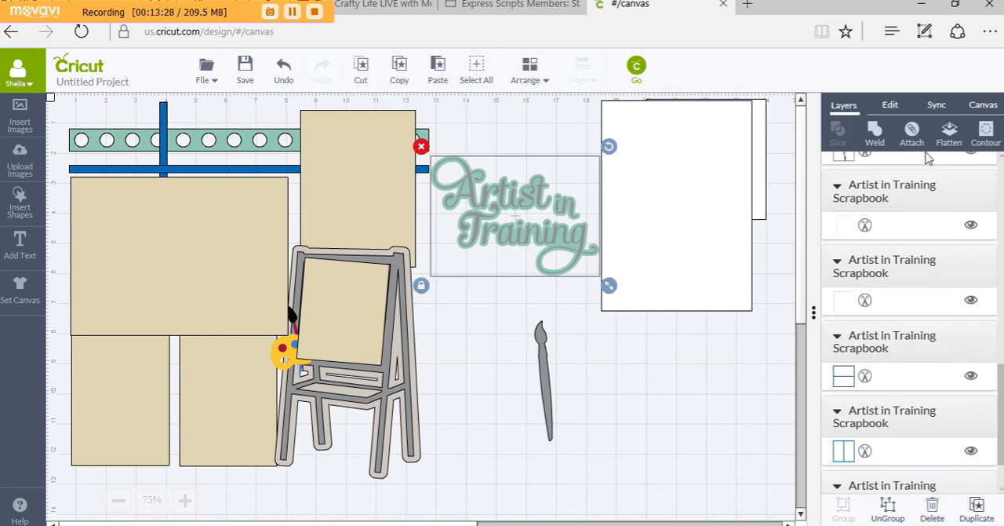
scroll(885, 265, "up", 1)
scroll(884, 265, "up", 5)
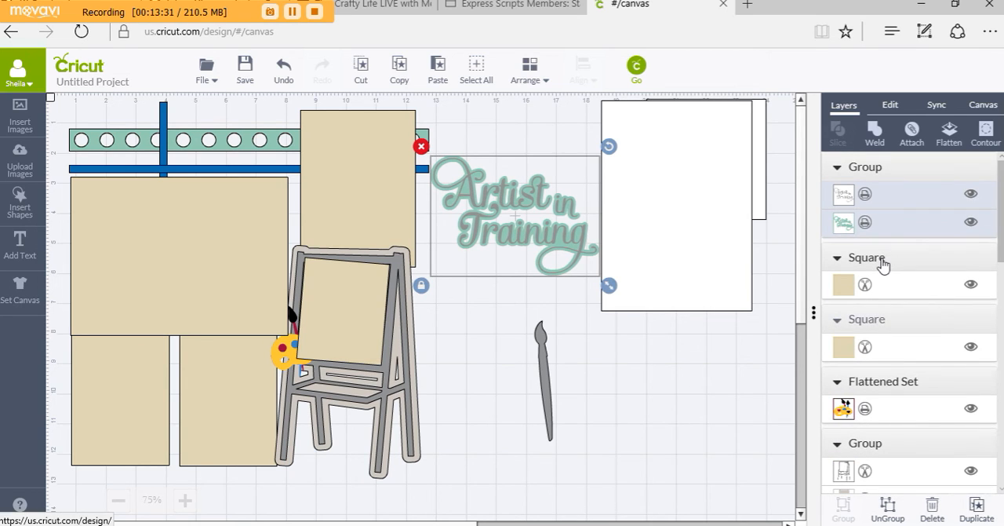
left_click(843, 196)
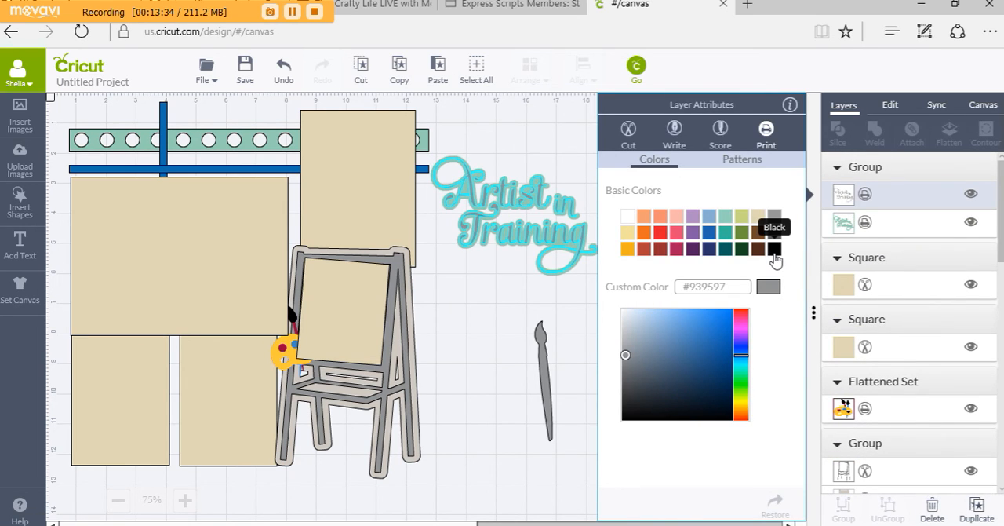
left_click(775, 249)
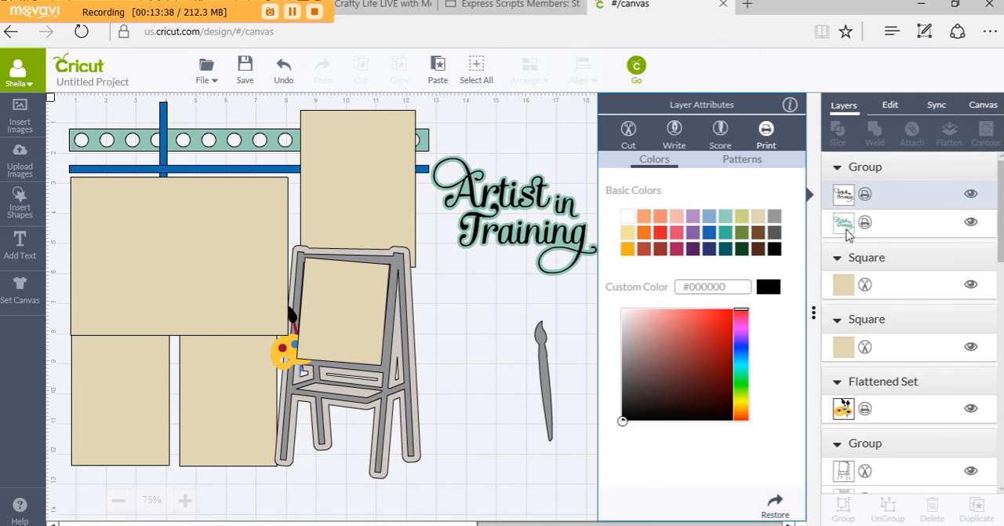
Recolor the title's backing layer teal #35b99f
left_click(845, 225)
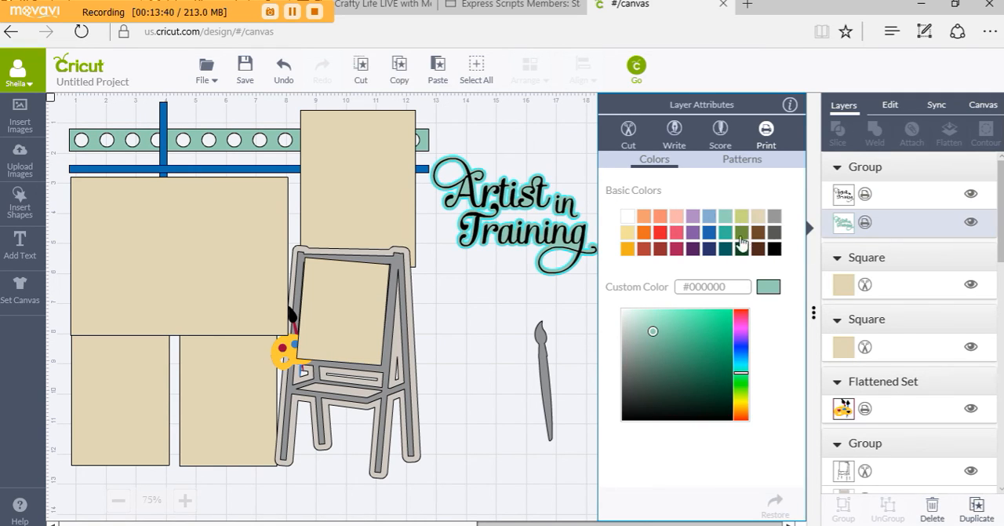
left_click(728, 238)
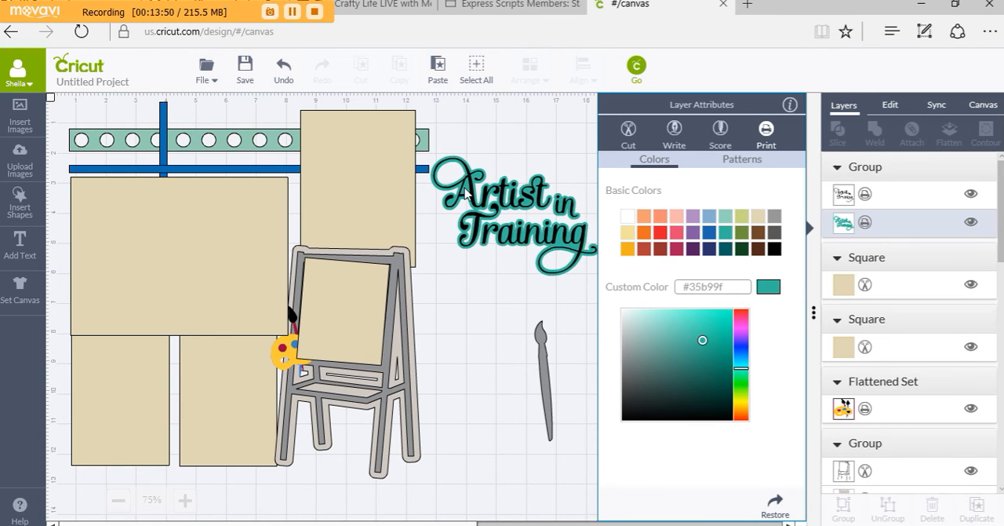
left_click(467, 194)
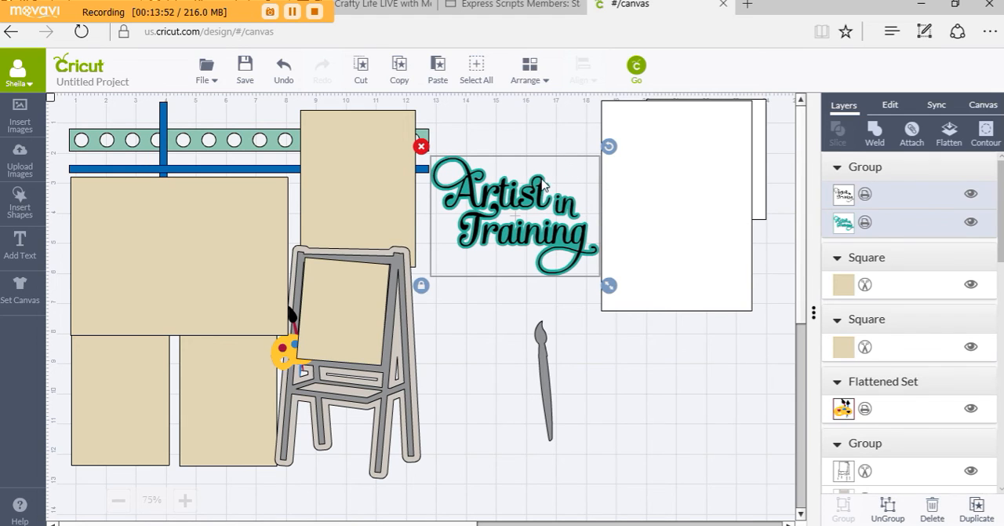
left_click(519, 139)
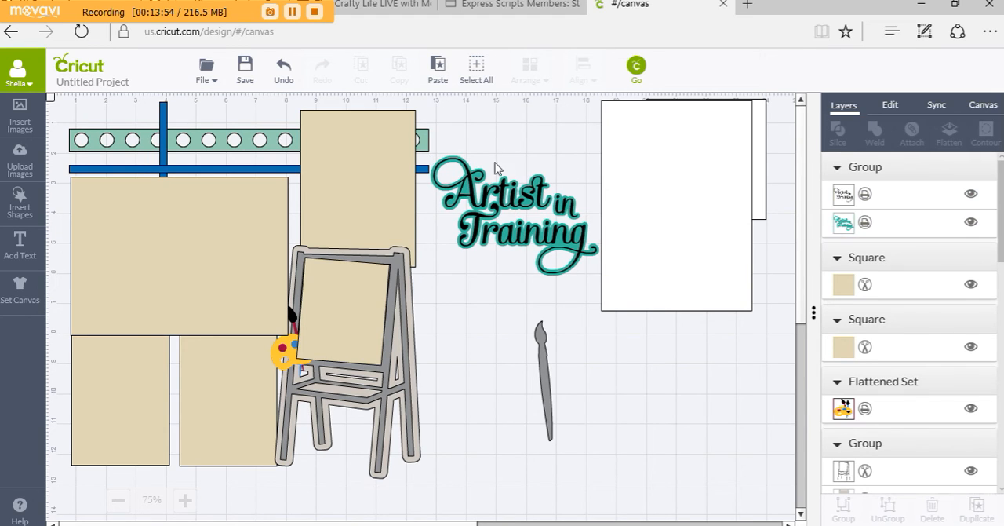
Flatten the recolored title group and place it back over the strips, overlapping the upper edge of the large tan rectangle
left_click_drag(506, 194, 672, 386)
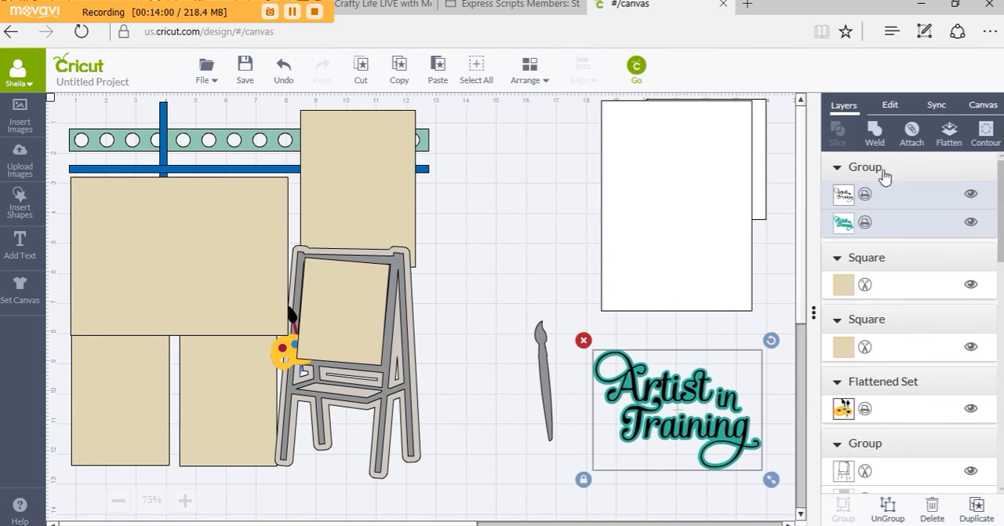
left_click(950, 137)
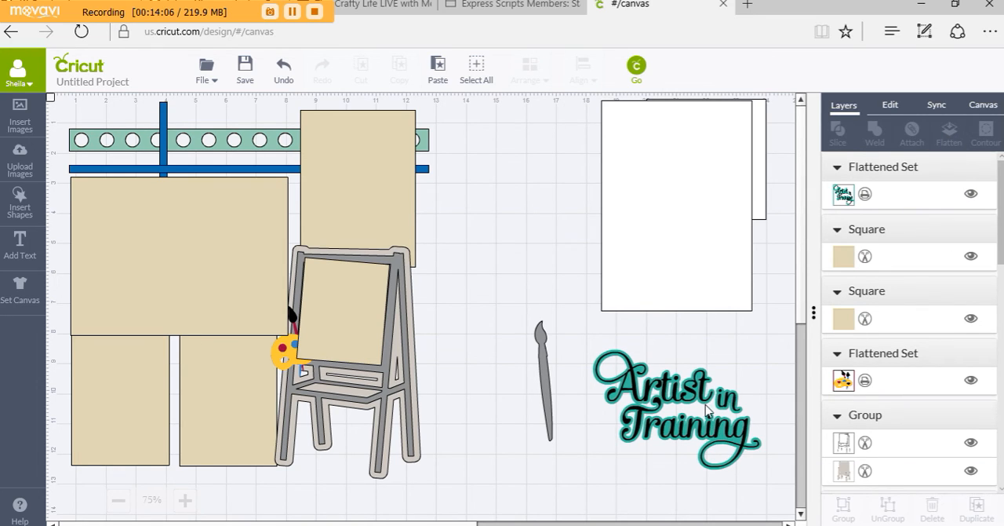
left_click_drag(695, 393, 160, 131)
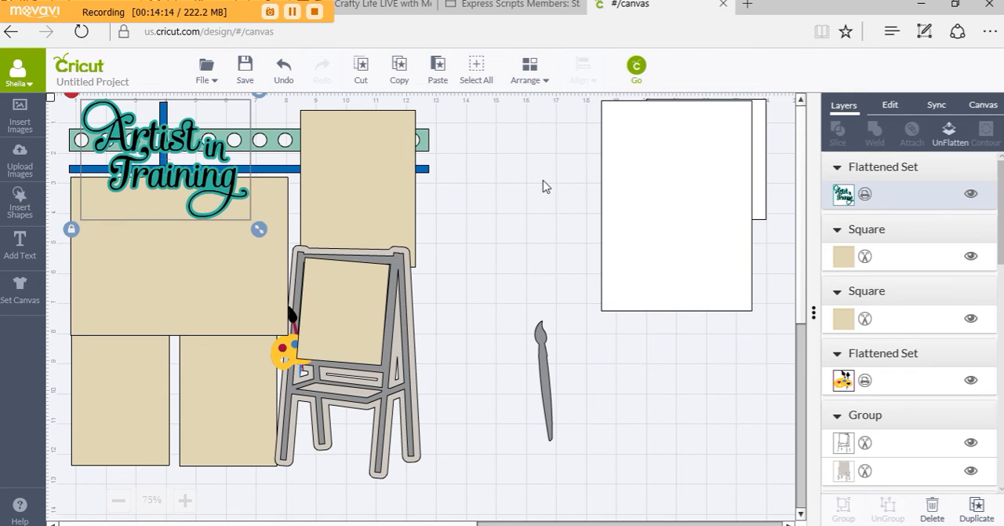
left_click(544, 185)
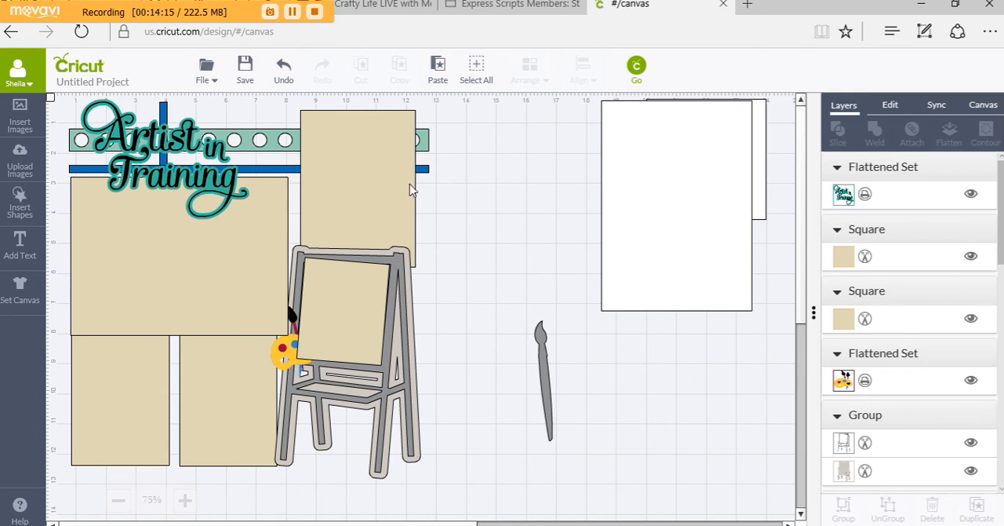
left_click(204, 167)
left_click_drag(204, 166, 204, 166)
left_click(455, 227)
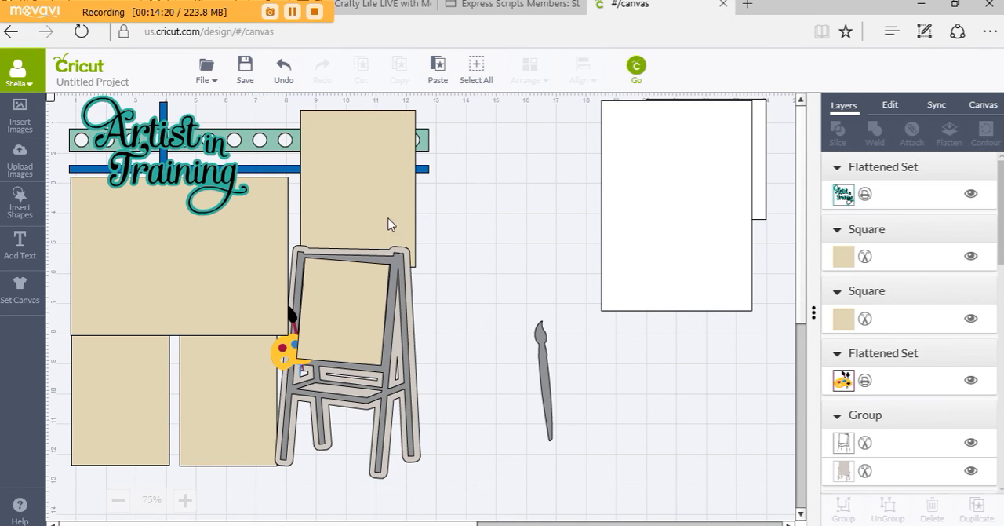
Bring the paint palette to the front, move it onto the easel's lower ledge and rotate it slightly clockwise
left_click(292, 358)
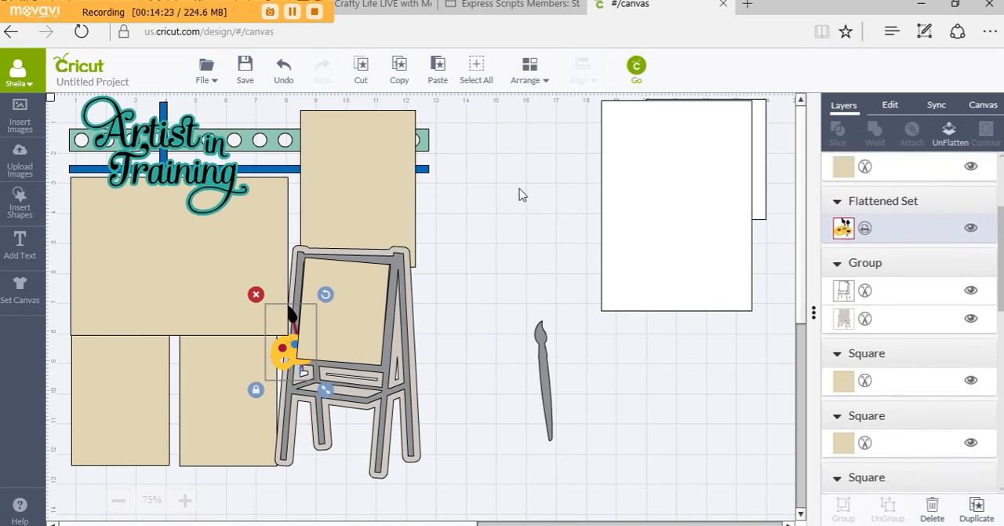
left_click(532, 80)
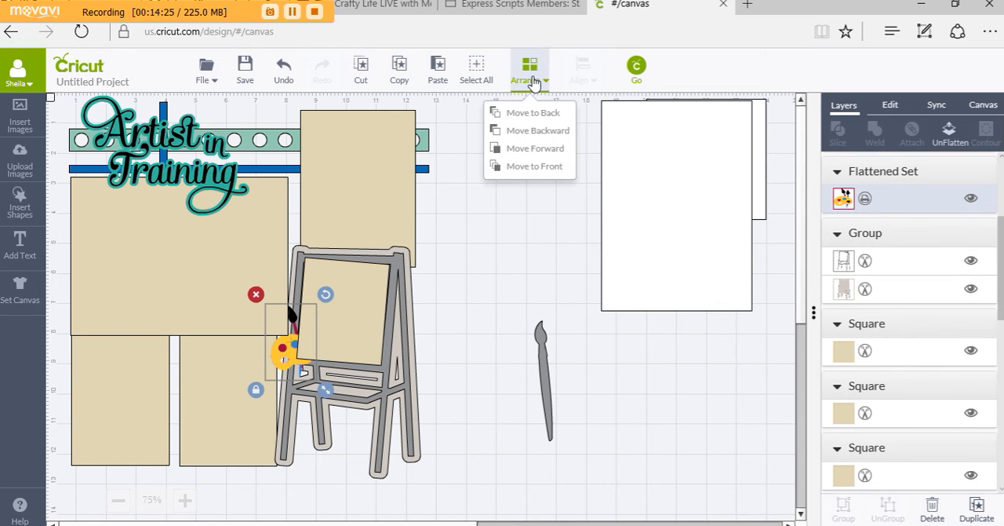
left_click(528, 170)
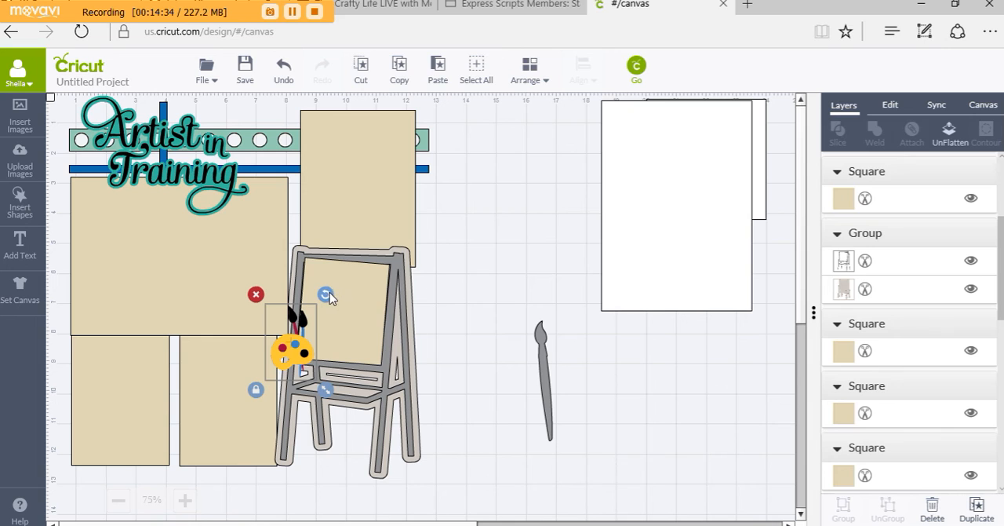
left_click_drag(303, 350, 384, 405)
left_click_drag(391, 336, 411, 362)
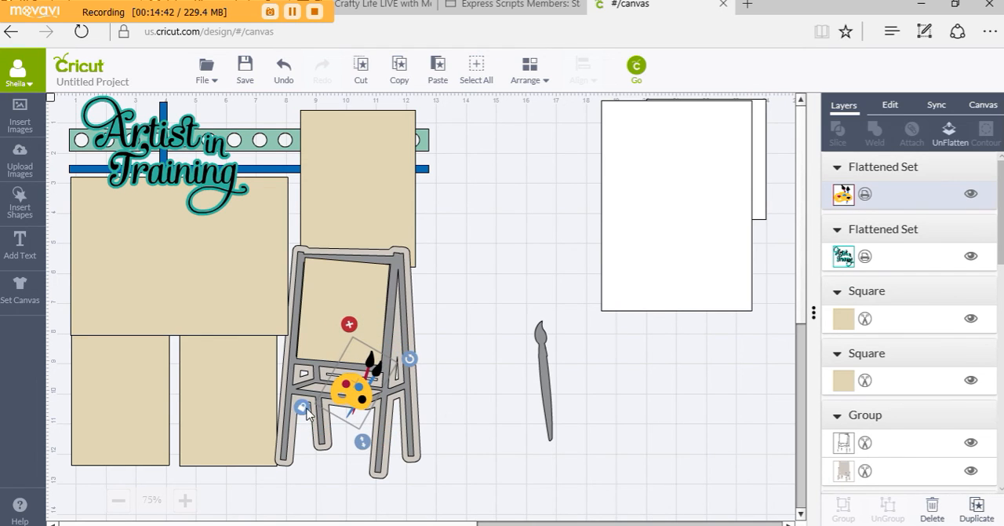
Delete the unused gray paintbrush and the two white rectangles beside the layout
left_click(549, 359)
key("Delete")
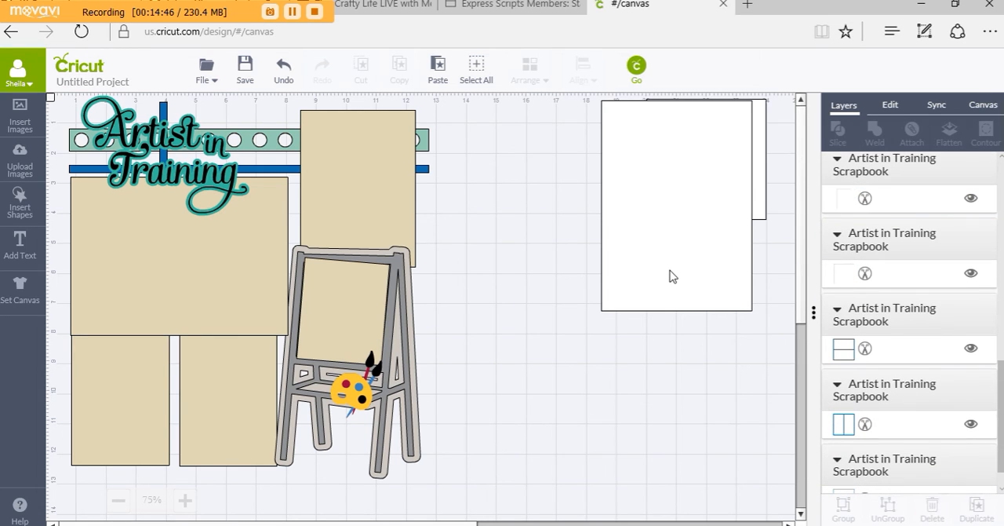
left_click(671, 276)
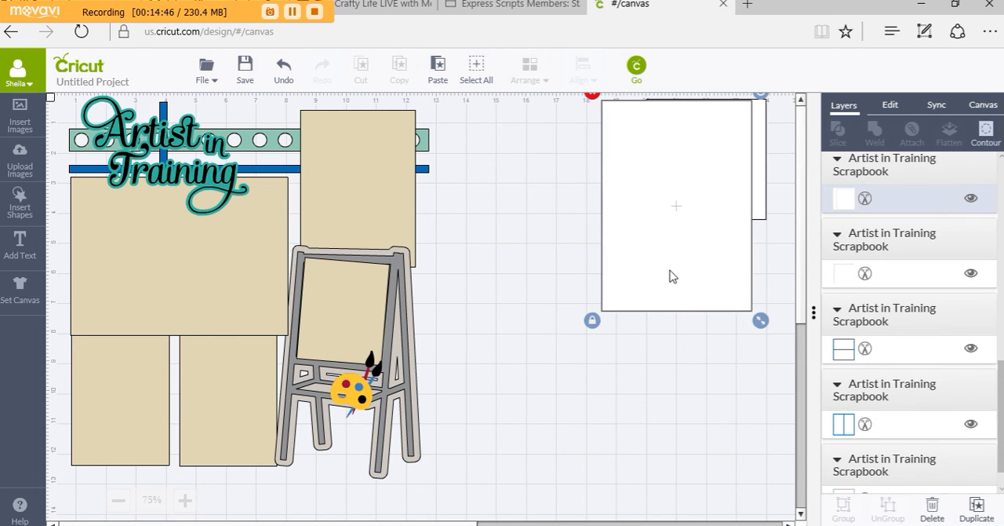
left_click(594, 96)
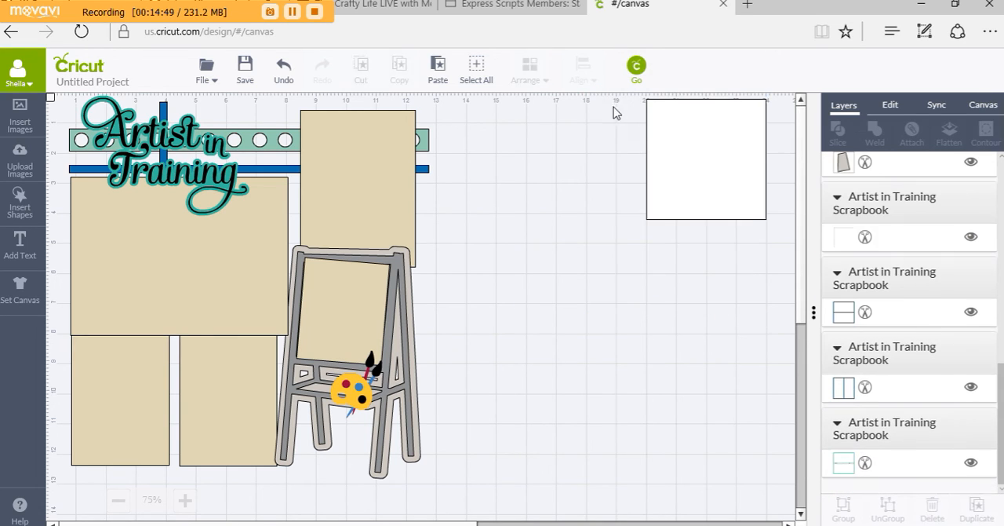
left_click(688, 145)
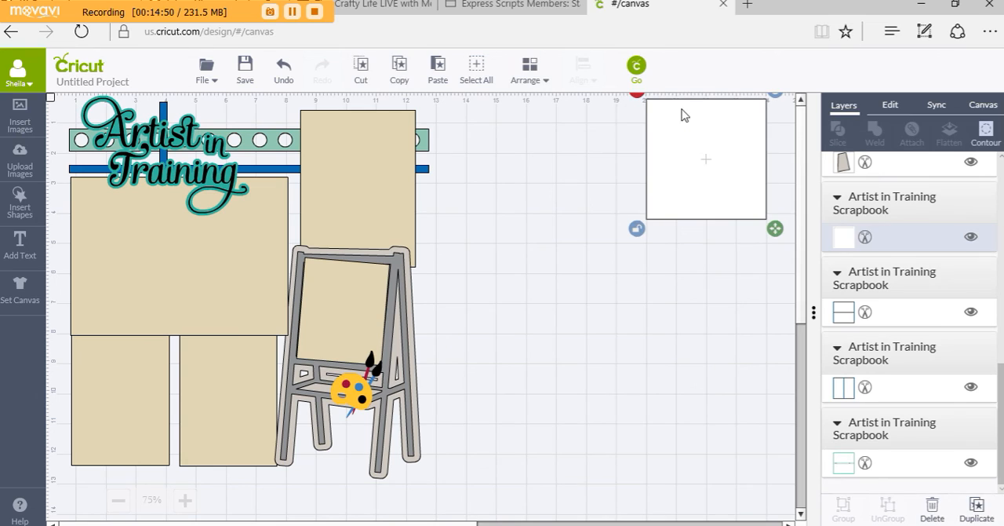
left_click(636, 92)
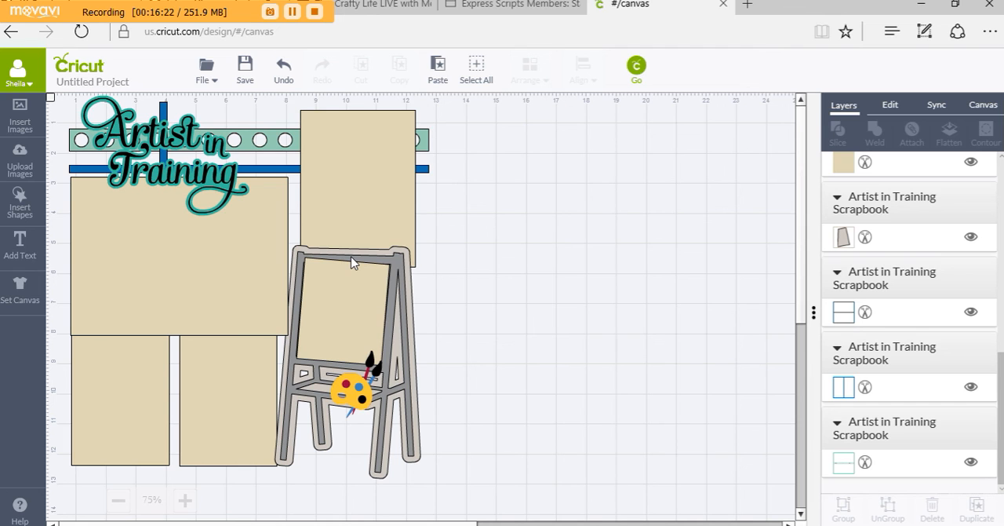
scroll(611, 303, "down", 2)
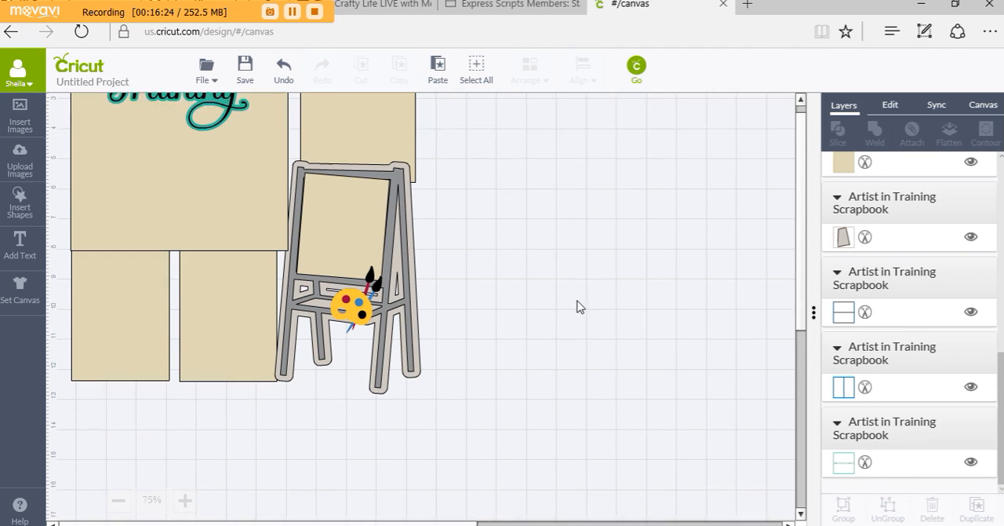
scroll(596, 271, "down", 4)
scroll(619, 183, "up", 6)
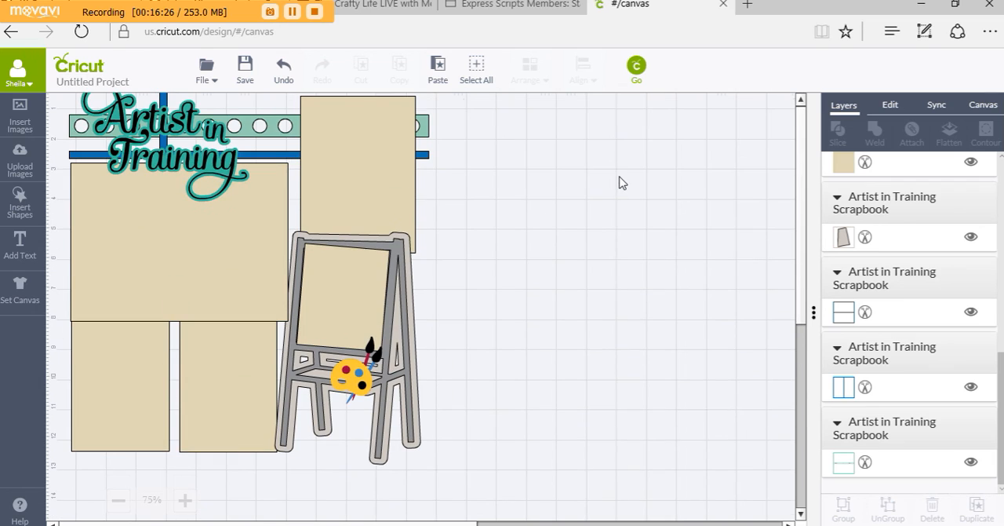
scroll(621, 182, "up", 1)
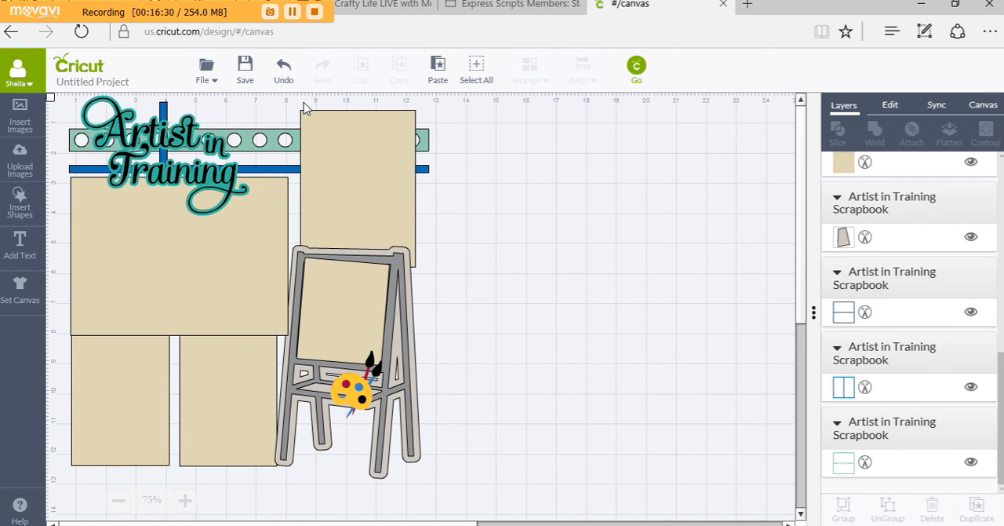
Save the project under the name Artist In Training
left_click(243, 69)
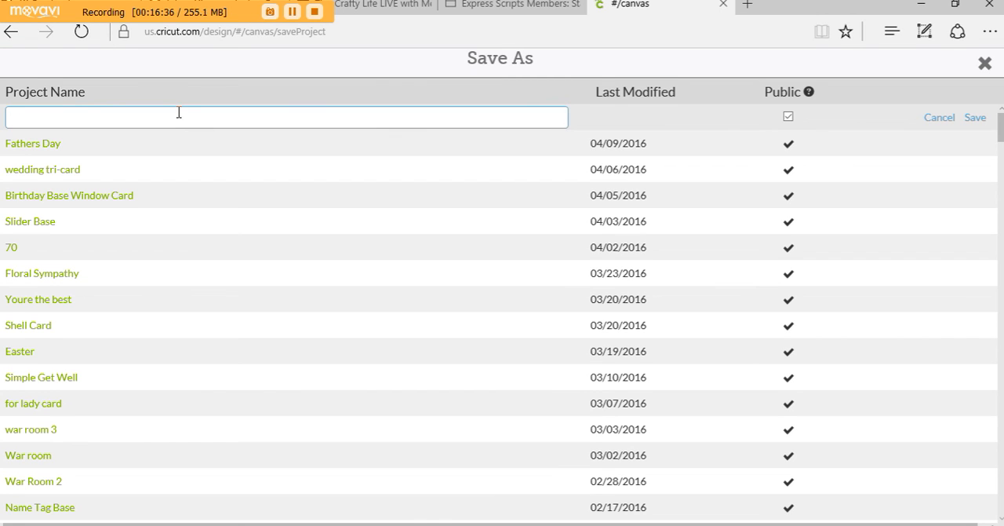
type("Artist In Training")
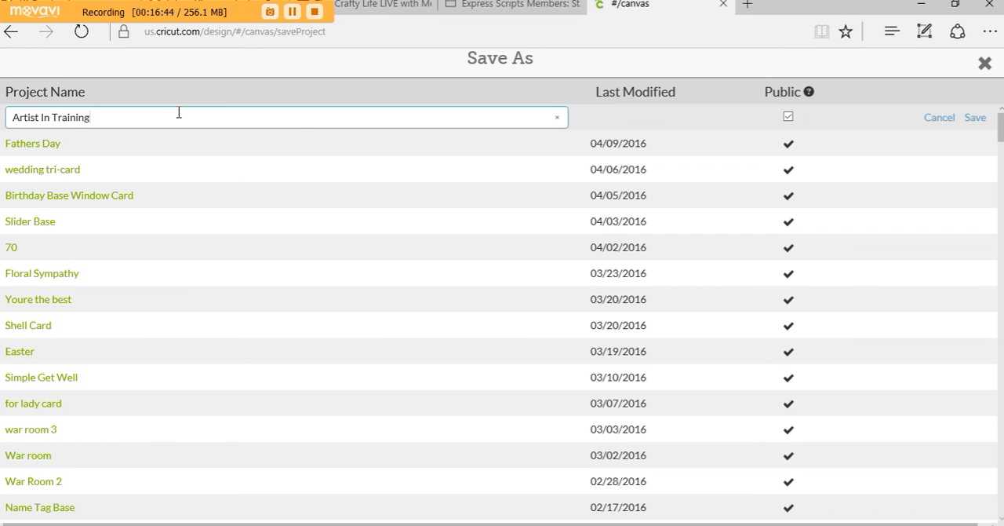
key("Return")
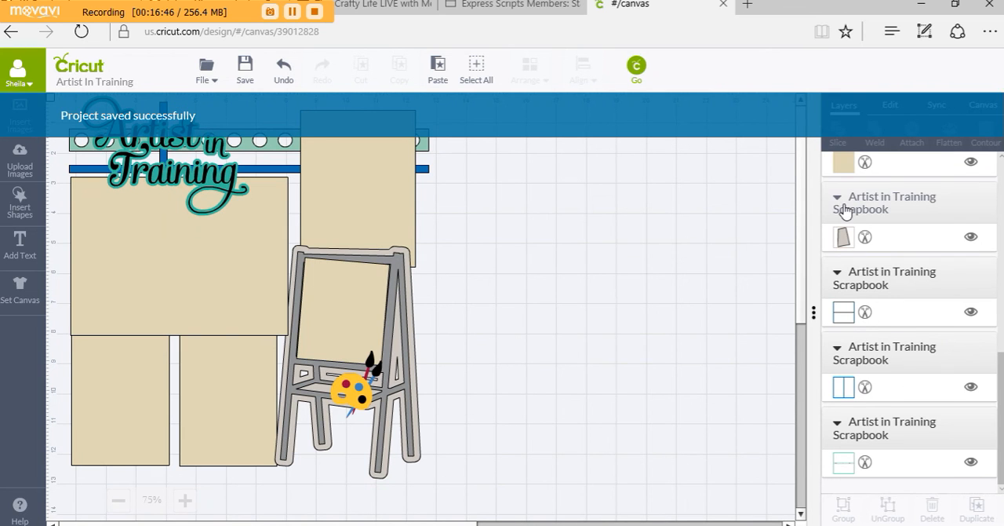